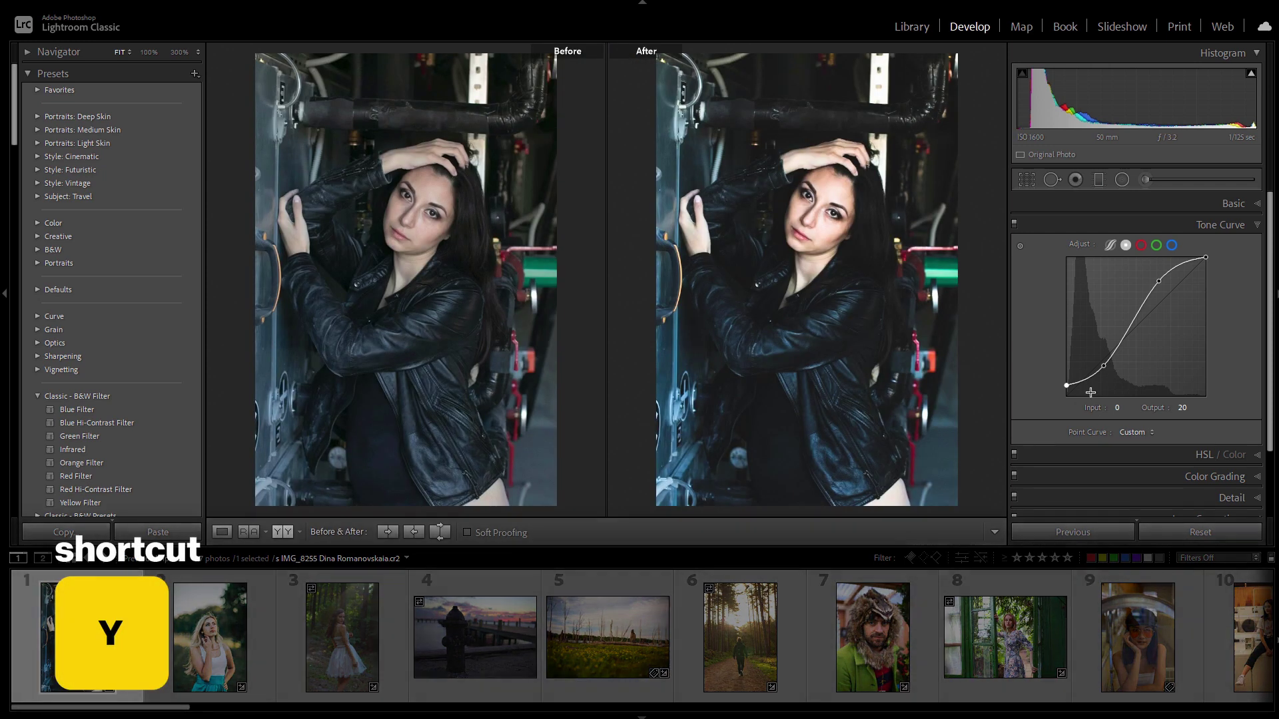
Lift the black point of the leather jacket portrait's tone curve to an output of 20.
{"action": "left_click_drag", "start_coordinate": [1105, 361], "coordinate": [1066, 383]}
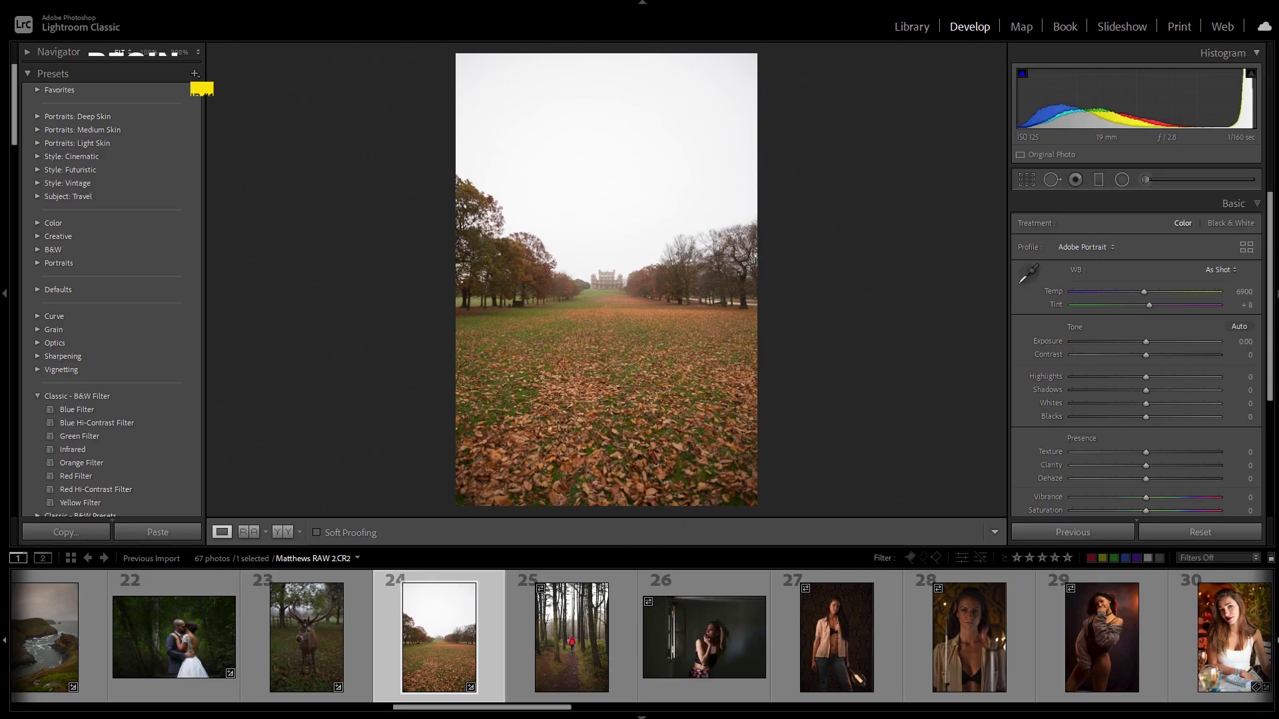
Apply the Adobe Portrait profile to the portrait photos, including the woman with the red backpack.
{"action": "left_click", "coordinate": [704, 636]}
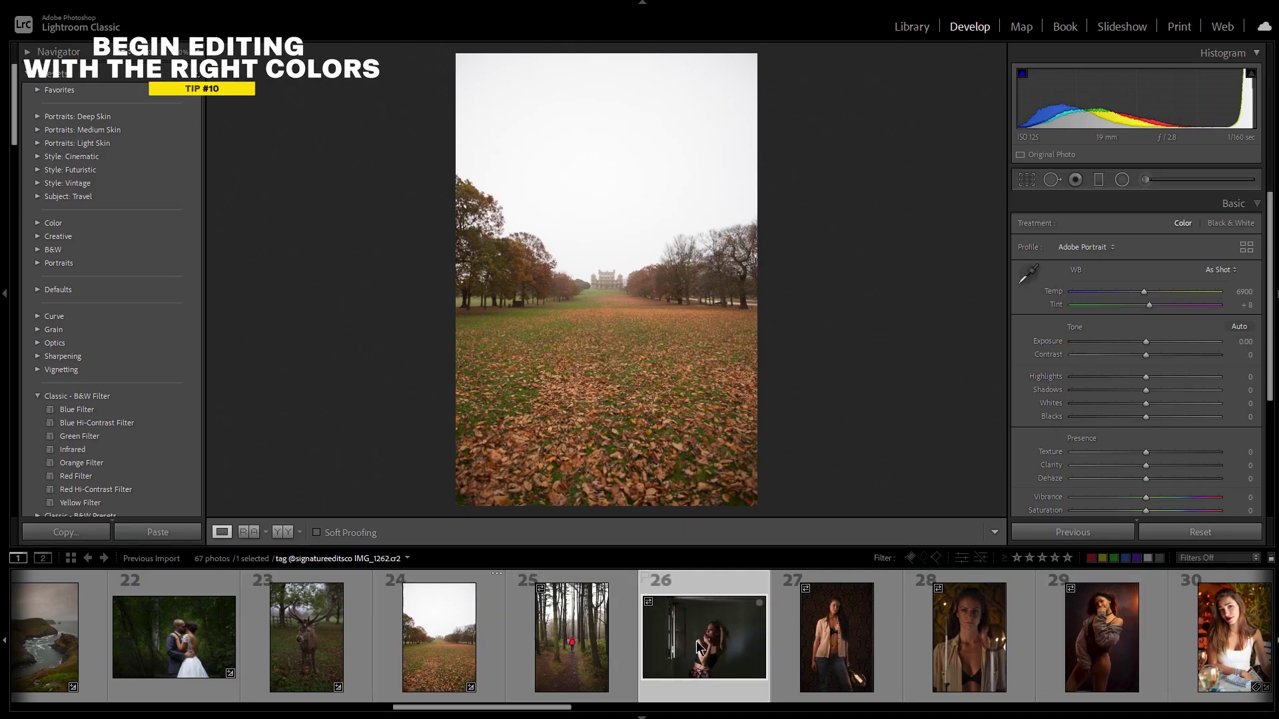
{"action": "left_click", "coordinate": [1083, 247]}
{"action": "left_click", "coordinate": [1176, 294]}
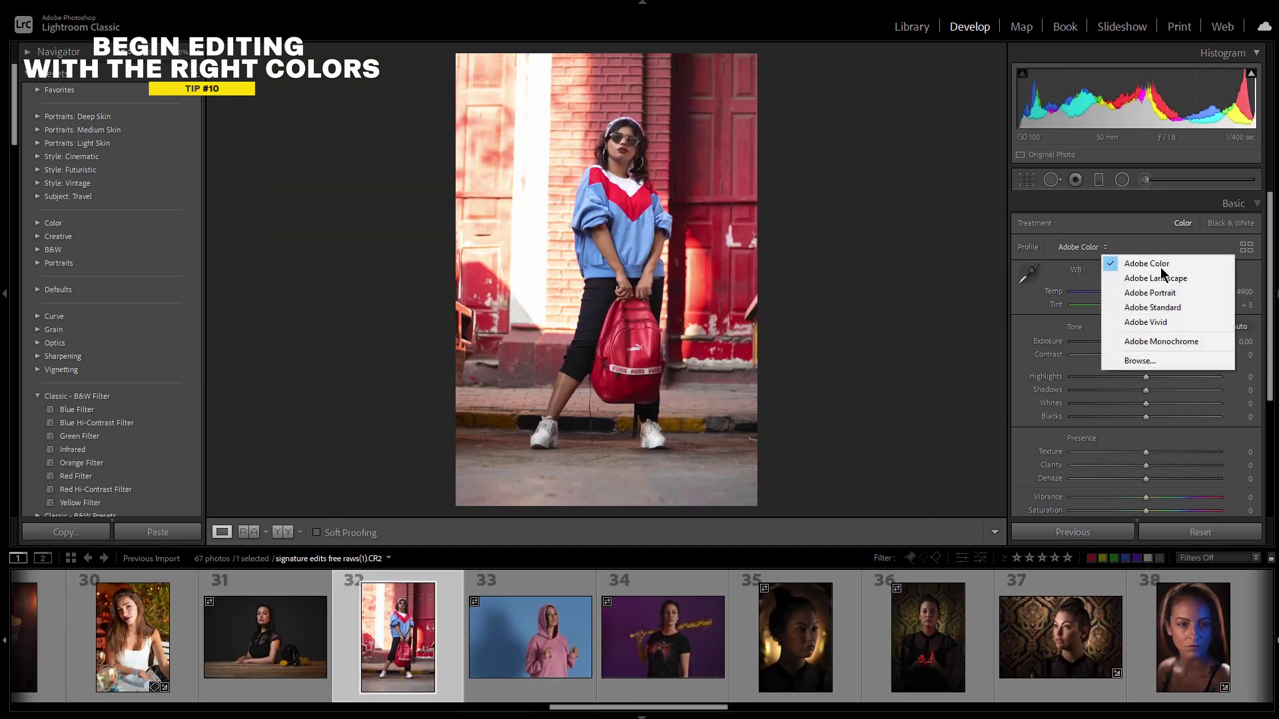
{"action": "left_click", "coordinate": [1186, 295]}
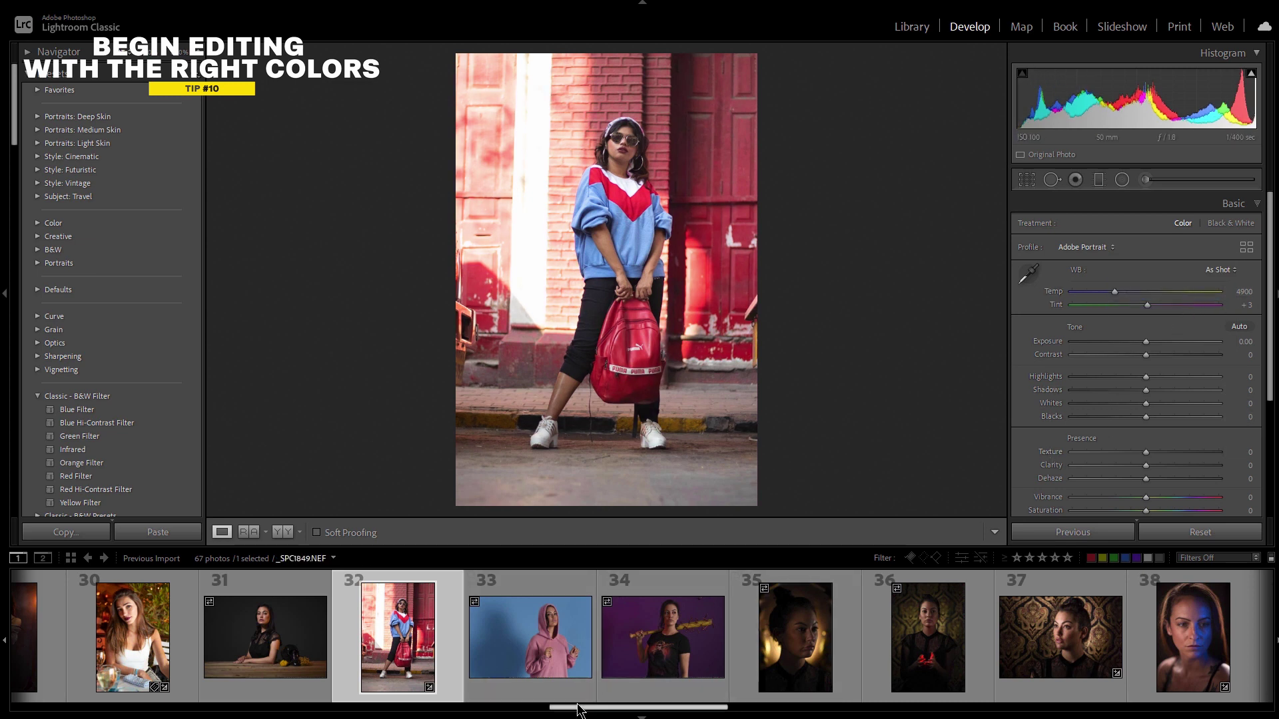
Select the city skyline photo and apply the Adobe Landscape profile to it.
{"action": "left_click_drag", "start_coordinate": [590, 707], "coordinate": [741, 709]}
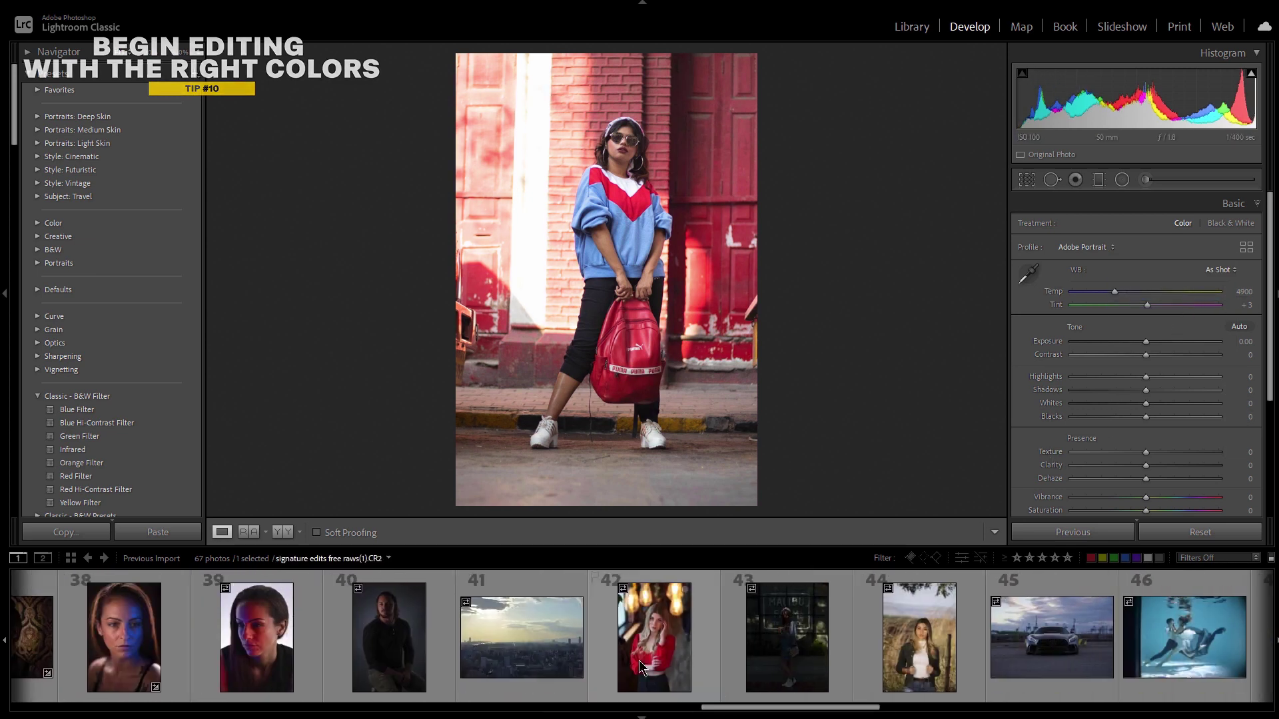
{"action": "left_click", "coordinate": [568, 649]}
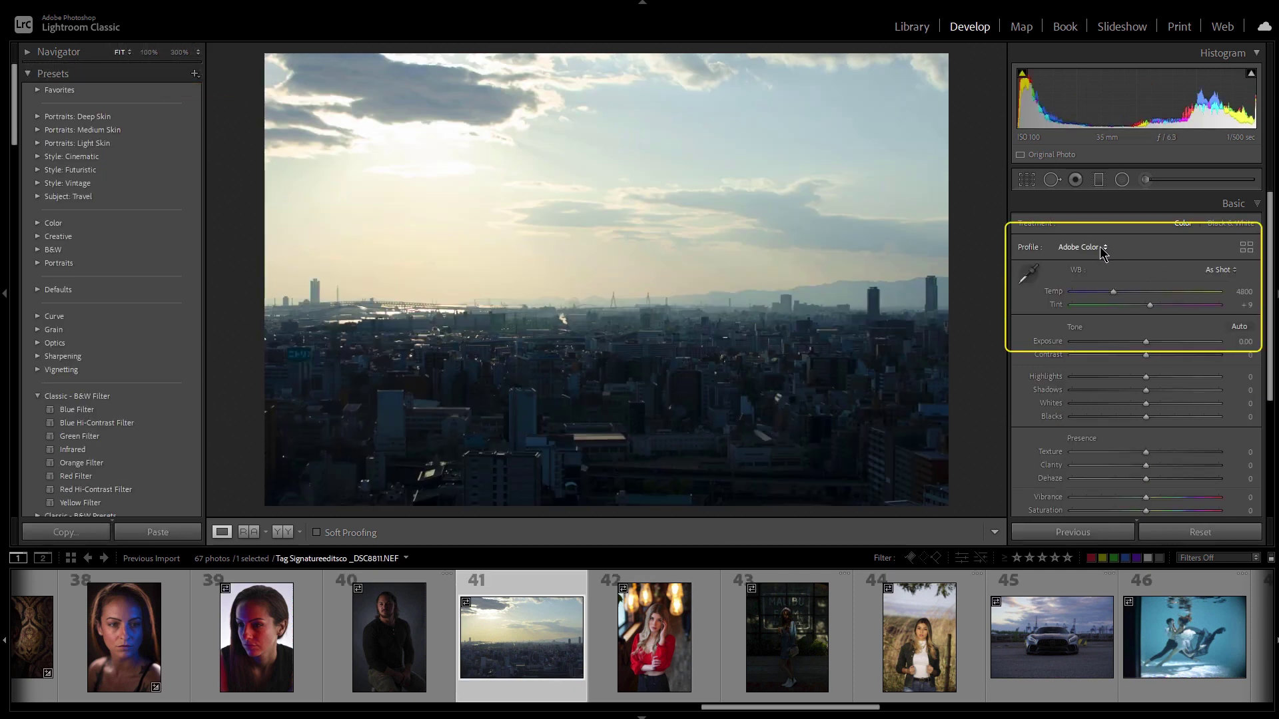
{"action": "left_click", "coordinate": [1104, 248]}
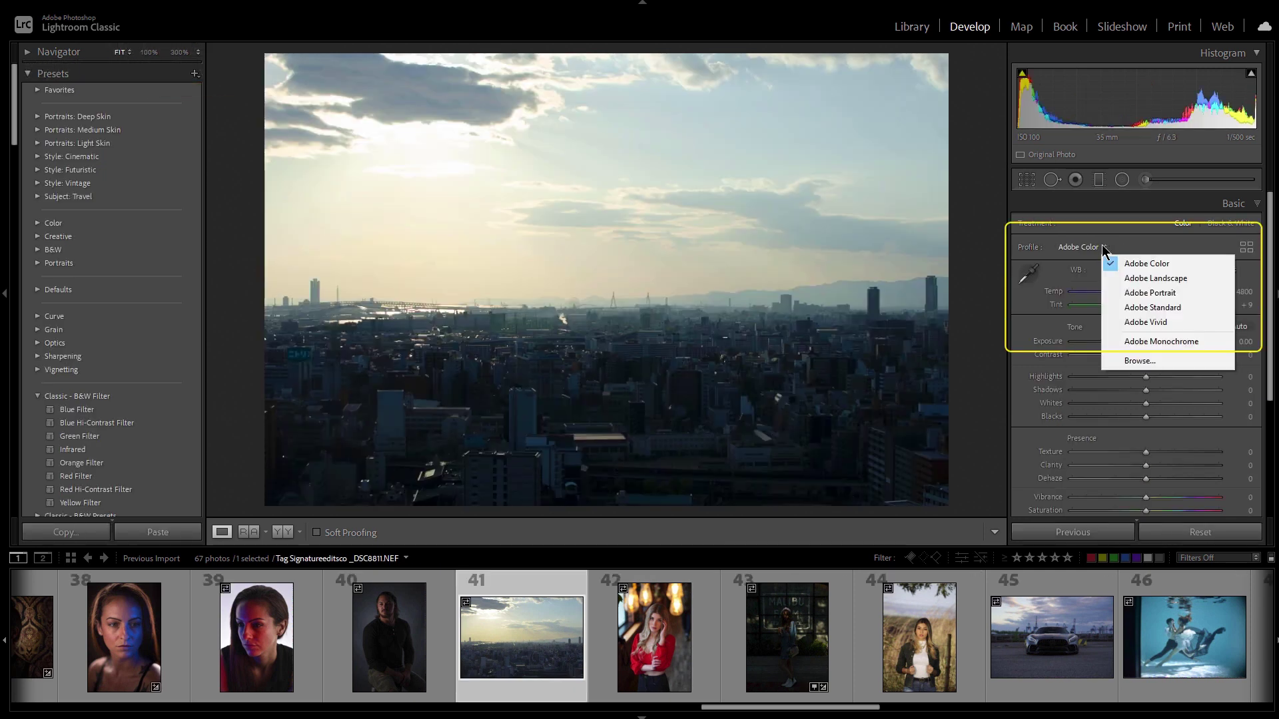
{"action": "left_click", "coordinate": [1185, 277]}
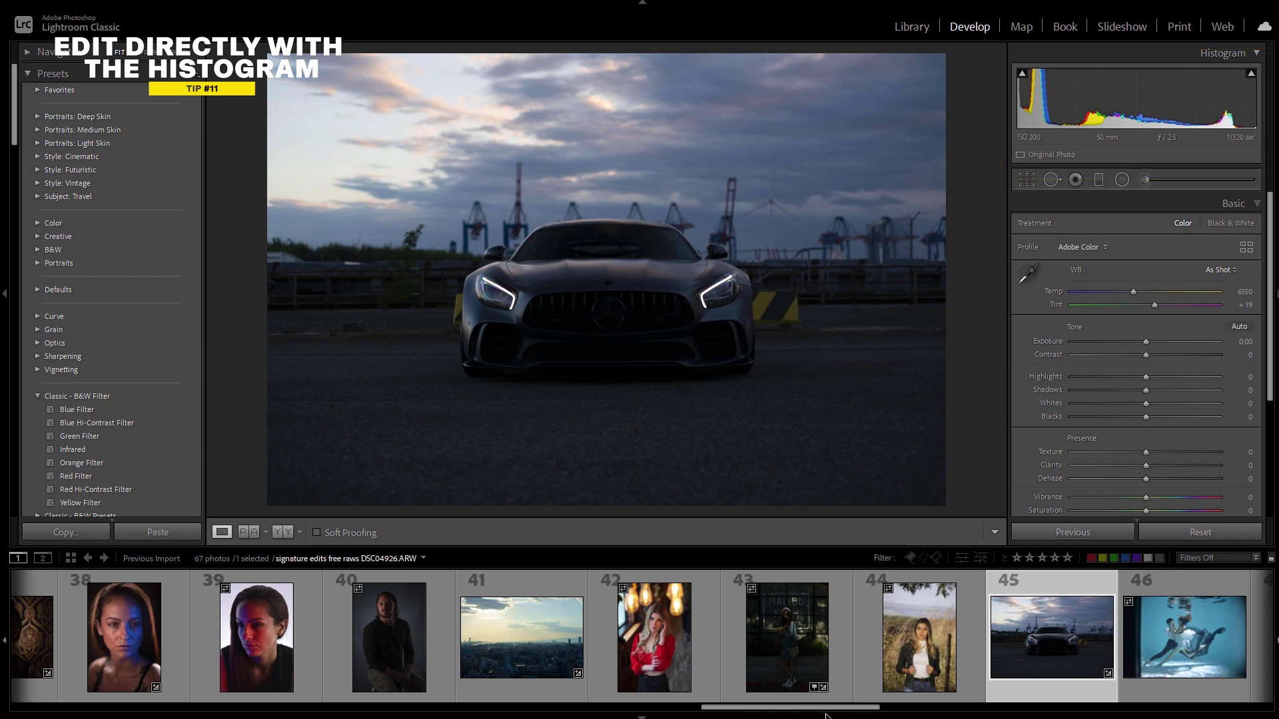
Adjust the car photo's tones directly in the histogram, using about +1.20 exposure, -52 highlights and +84 blacks.
{"action": "left_click_drag", "start_coordinate": [827, 708], "coordinate": [878, 709]}
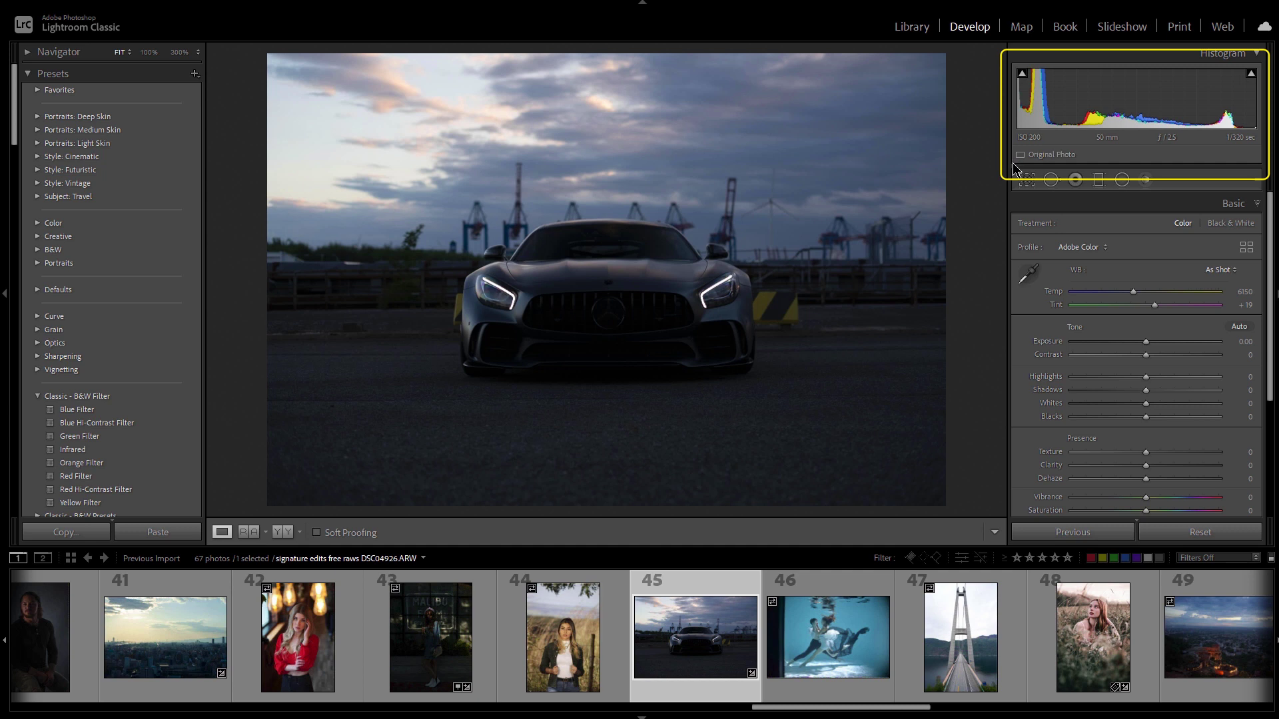
{"action": "left_click_drag", "start_coordinate": [1040, 100], "coordinate": [1190, 107]}
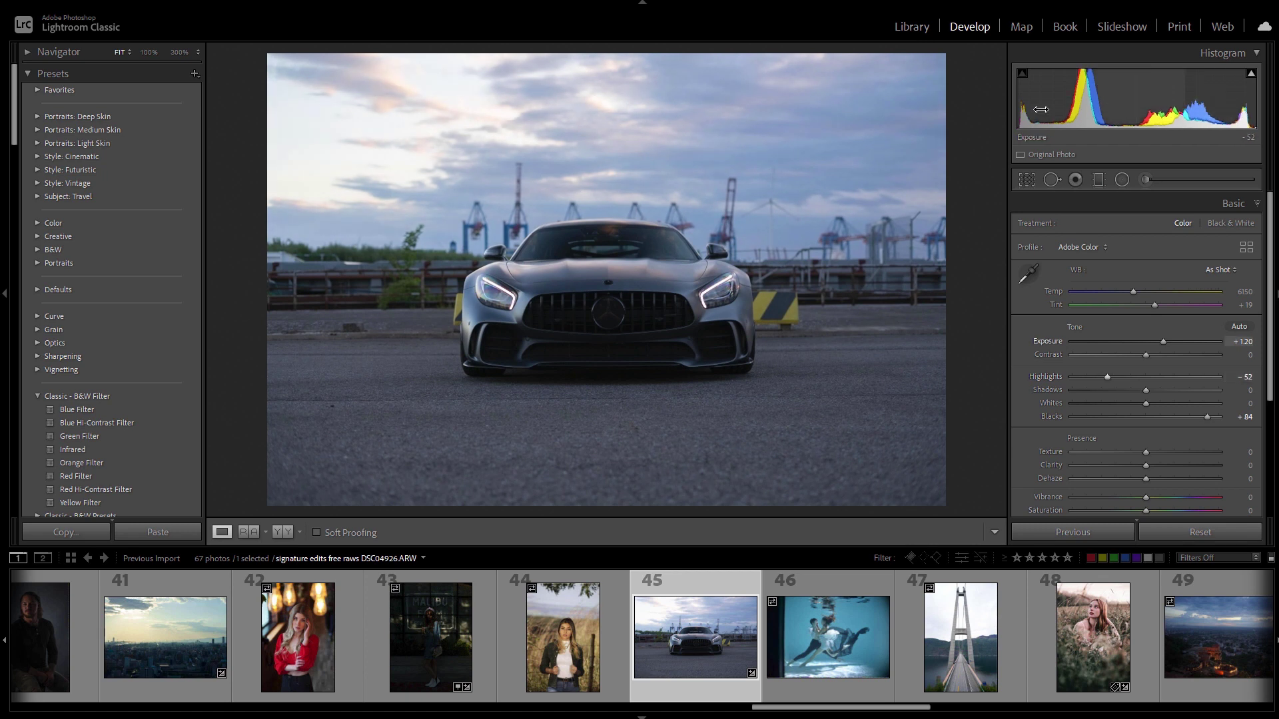
{"action": "left_click_drag", "start_coordinate": [1093, 100], "coordinate": [1155, 100]}
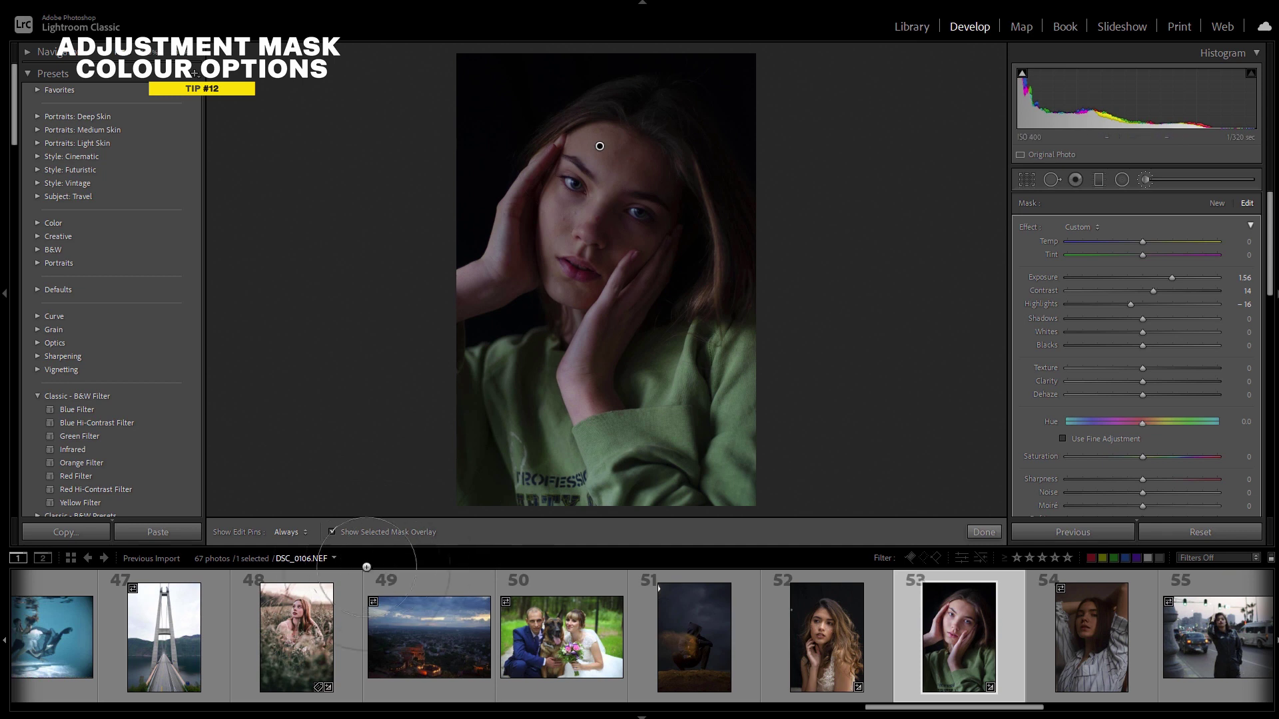
Hide and show the selected mask overlay on the green sweater portrait to compare the masked area.
{"action": "left_click", "coordinate": [331, 532]}
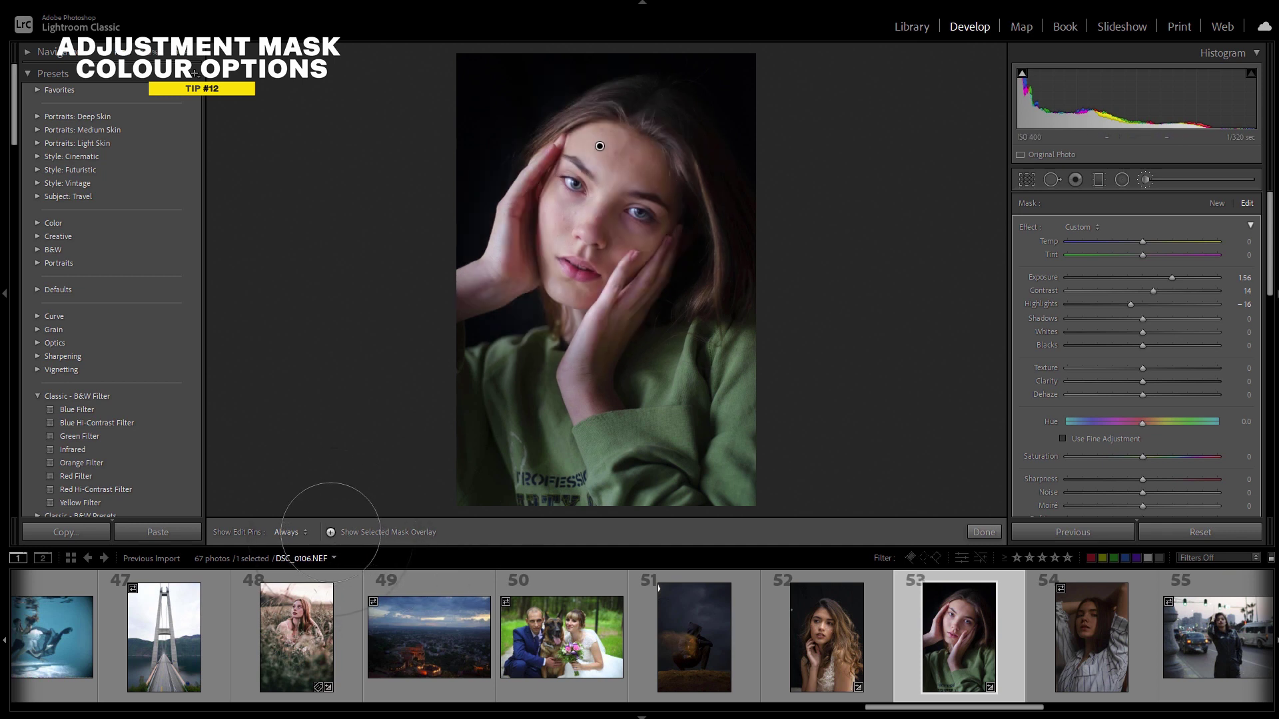
{"action": "left_click", "coordinate": [333, 532]}
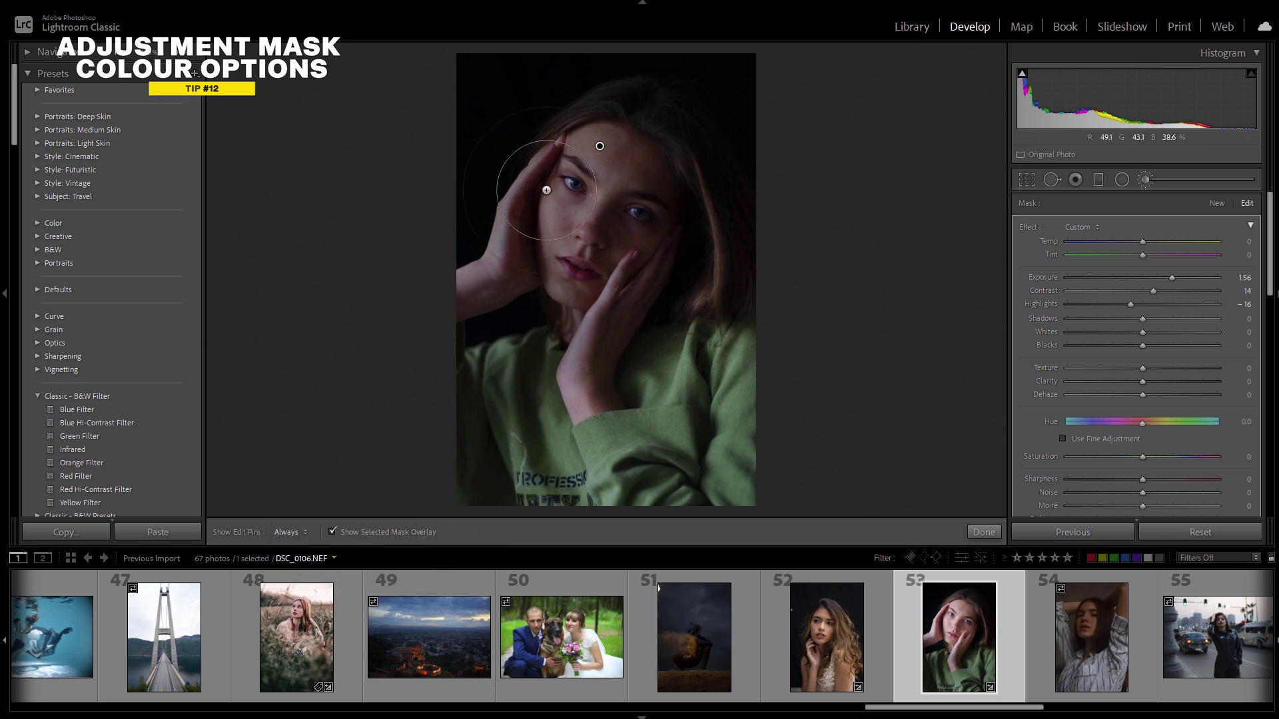
{"action": "key", "text": "shift+o"}
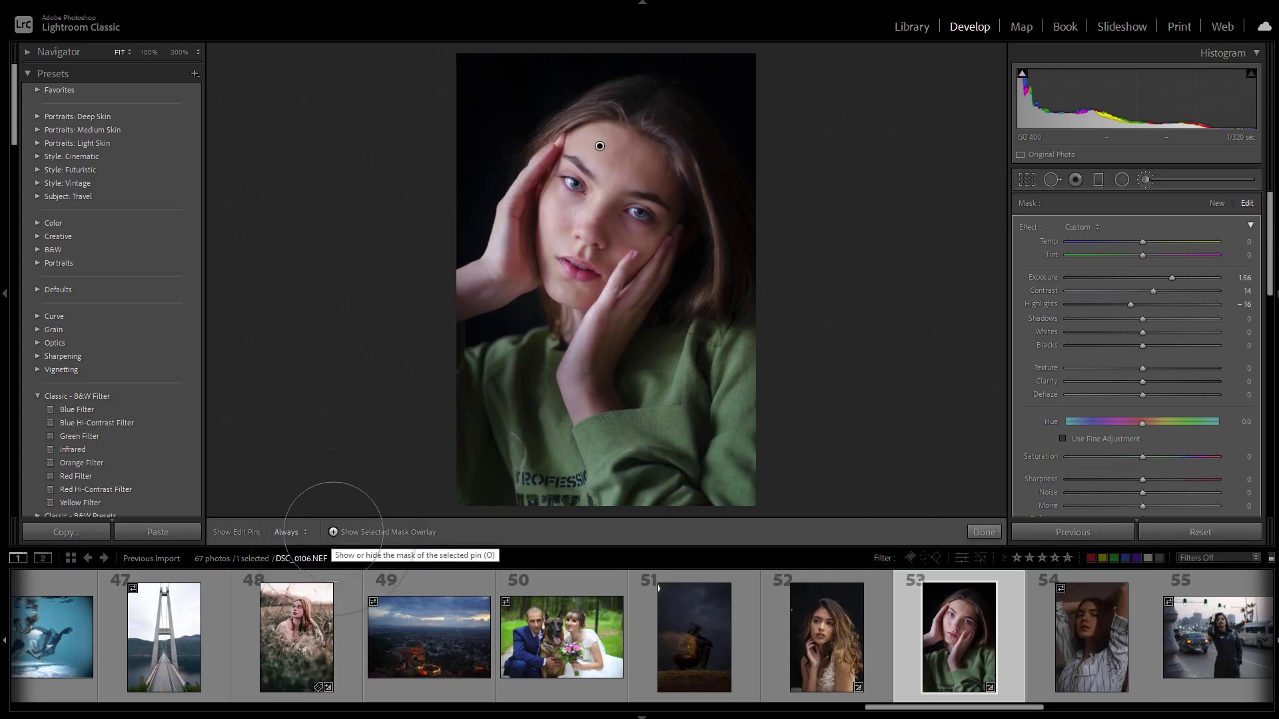
{"action": "left_click", "coordinate": [332, 531]}
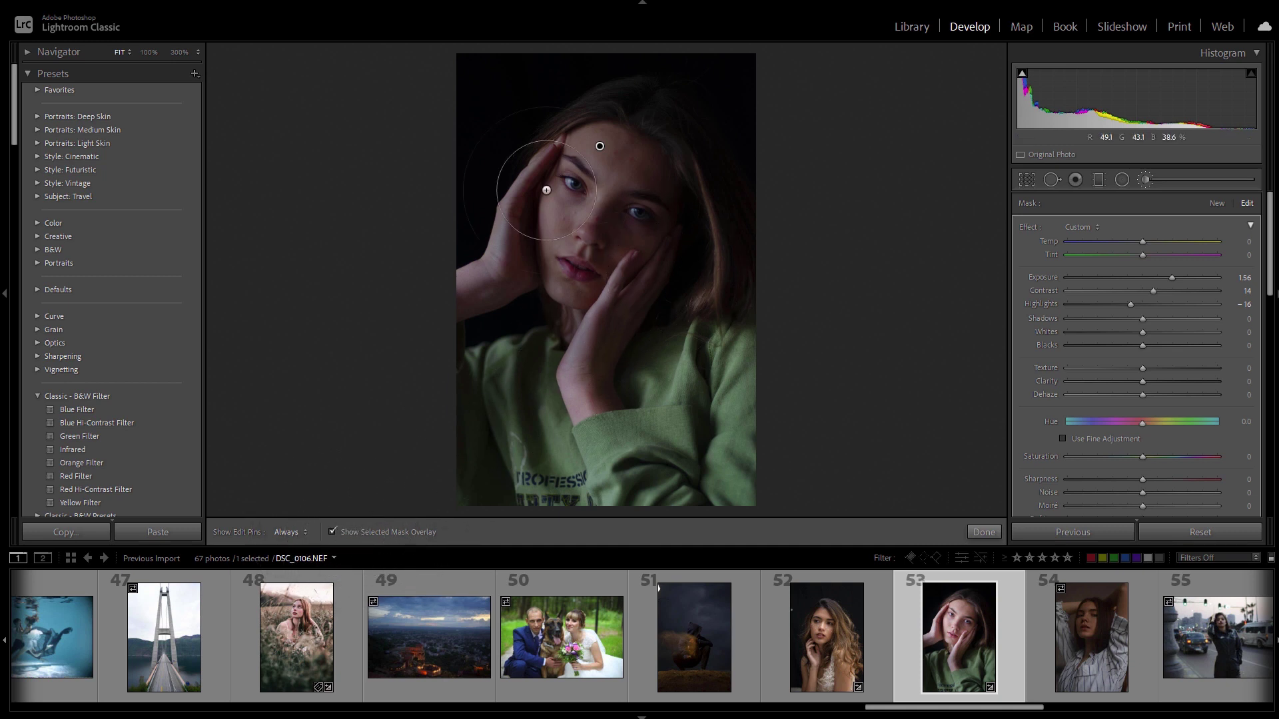
Cycle the portrait's mask overlay color through red, green and white.
{"action": "key", "text": "o"}
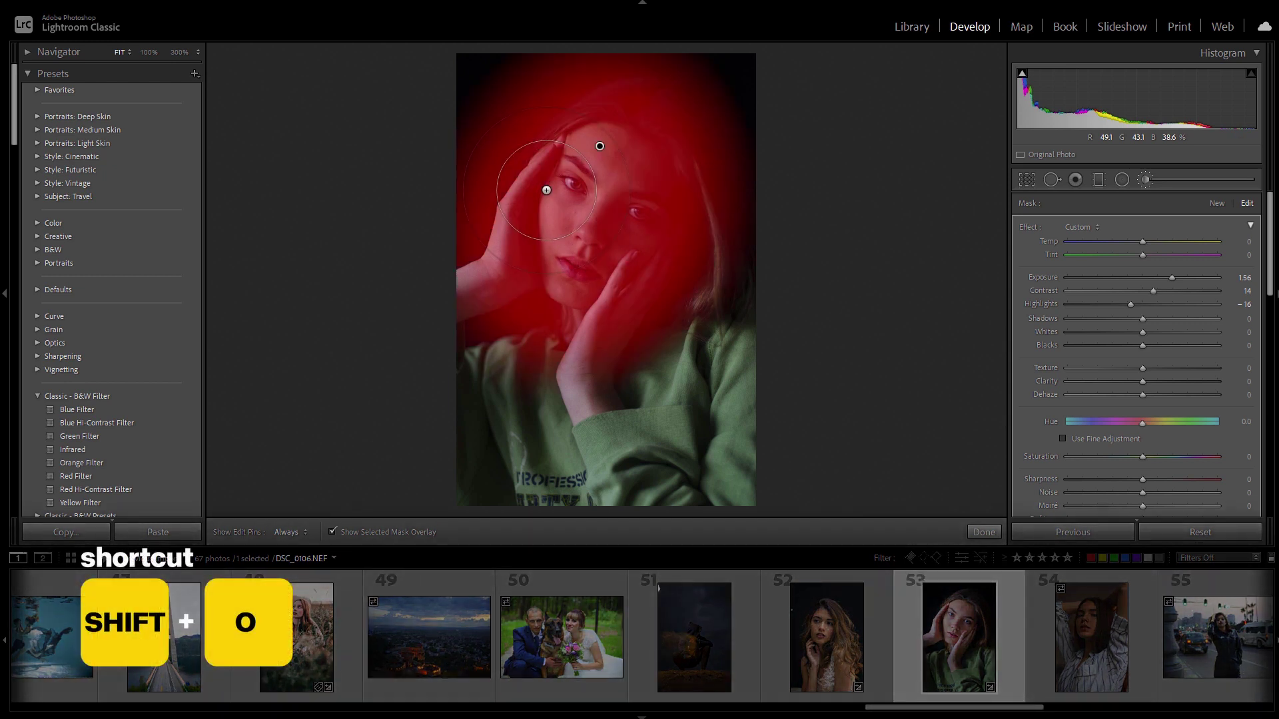
{"action": "key", "text": "shift+o"}
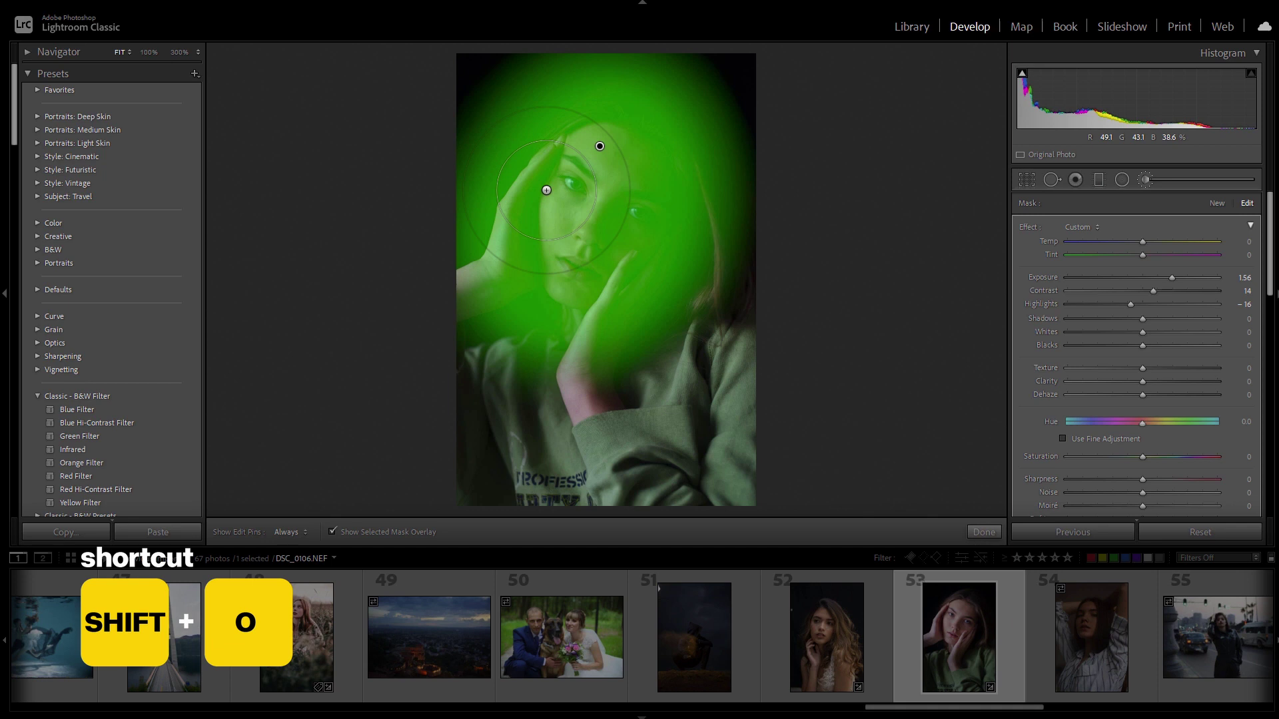
{"action": "key", "text": "shift+o"}
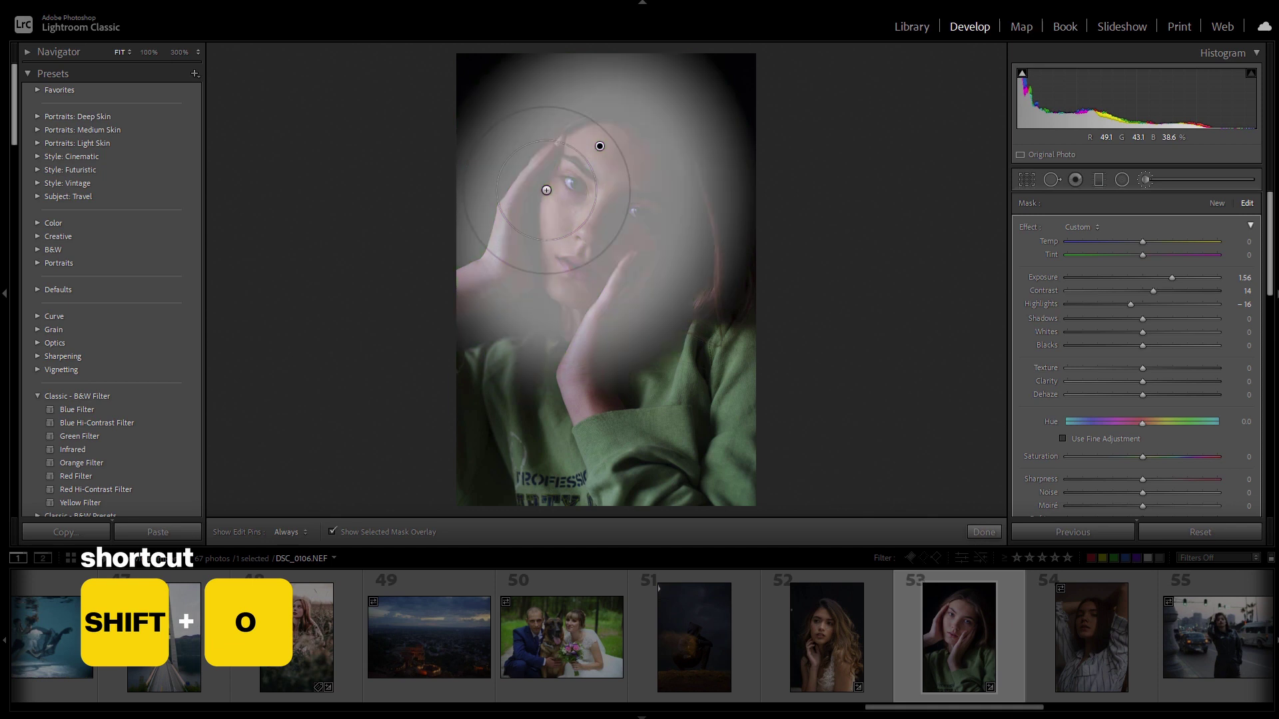
{"action": "key", "text": "shift+o"}
{"action": "key", "text": "shift+o"}
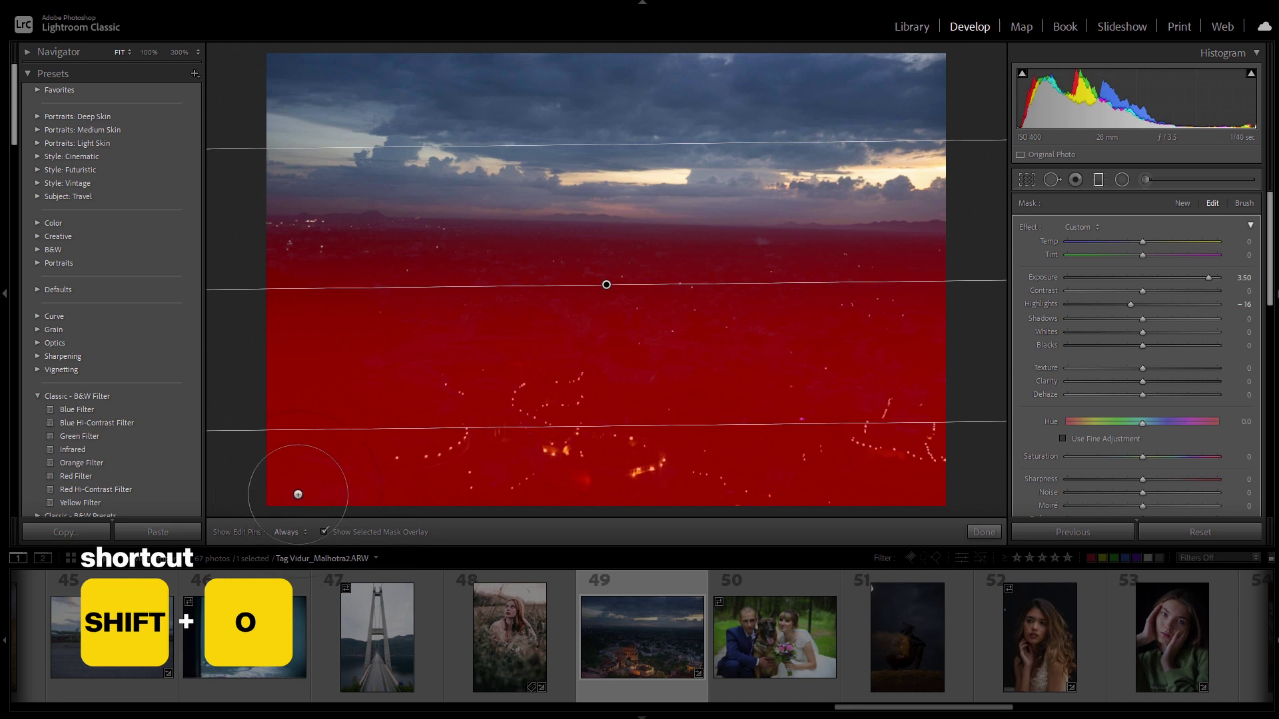
Cycle the overlay color of the graduated mask on the night city landscape and turn off the mask overlay.
{"action": "key", "text": "shift+o"}
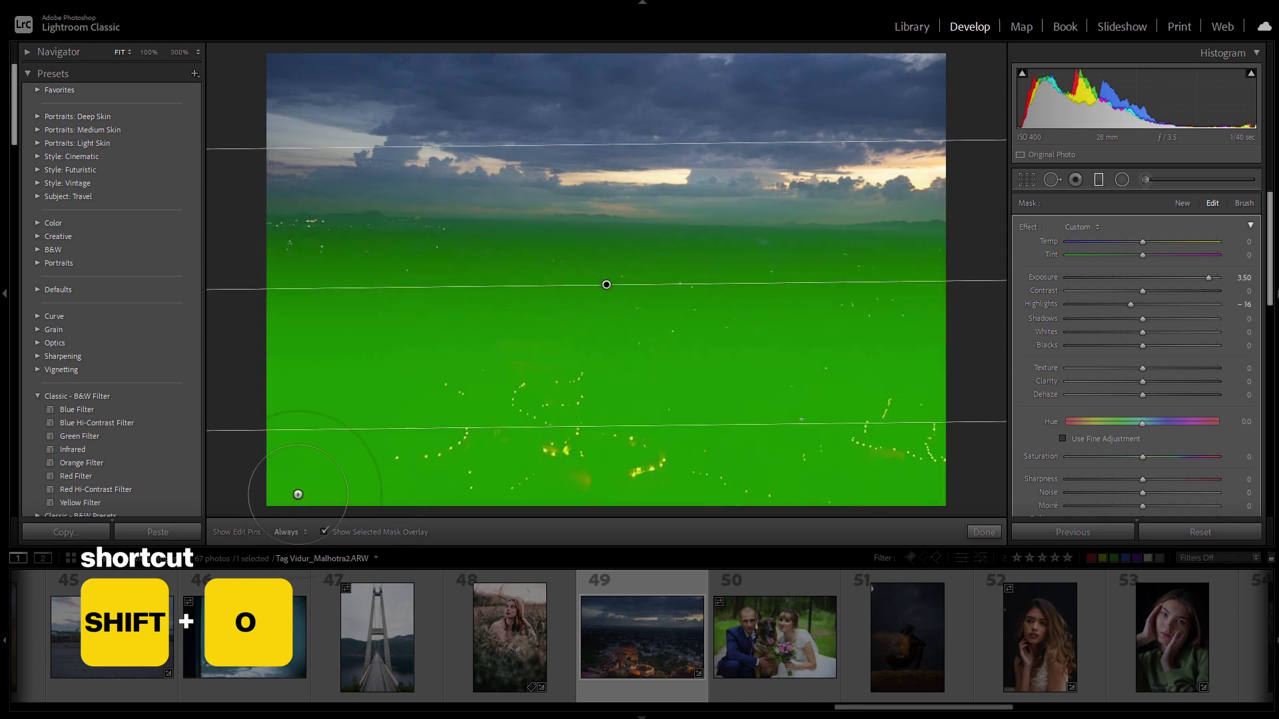
{"action": "key", "text": "shift+o"}
{"action": "key", "text": "shift+o"}
{"action": "key", "text": "shift+o"}
{"action": "left_click", "coordinate": [325, 531]}
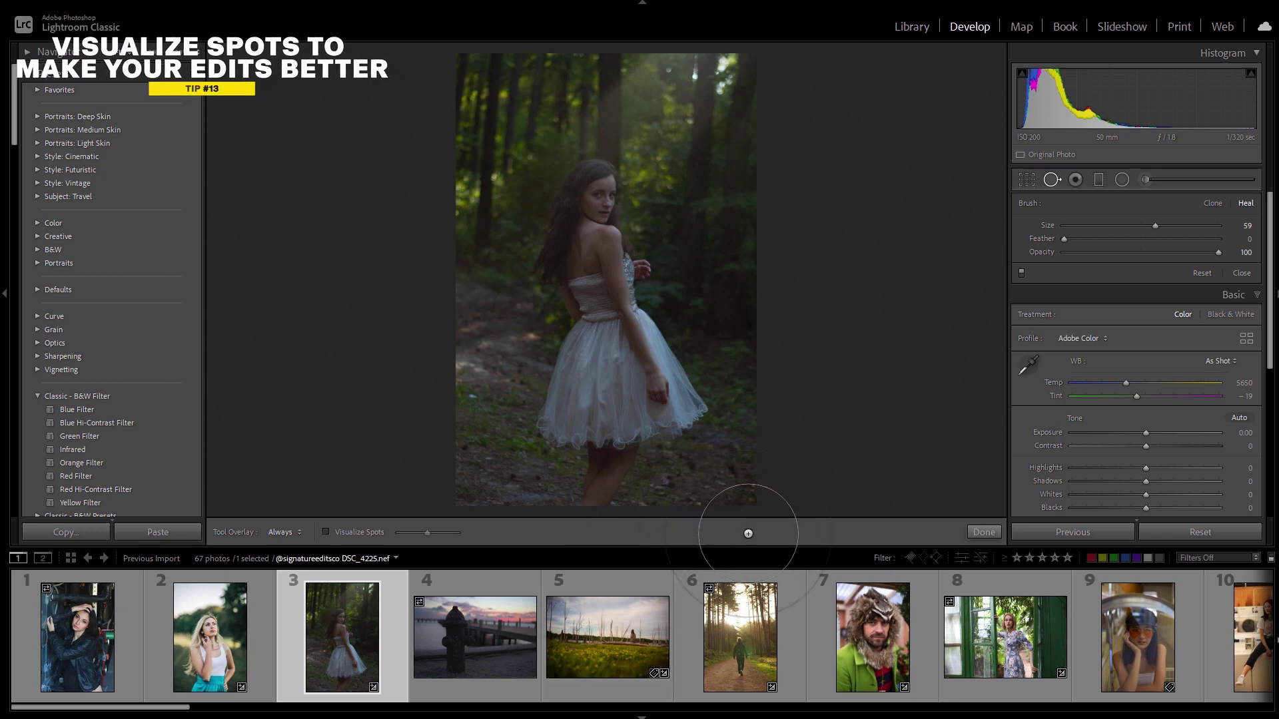
Activate Spot Removal on the forest portrait and turn on Visualize Spots at 100% zoom.
{"action": "left_click", "coordinate": [1052, 179]}
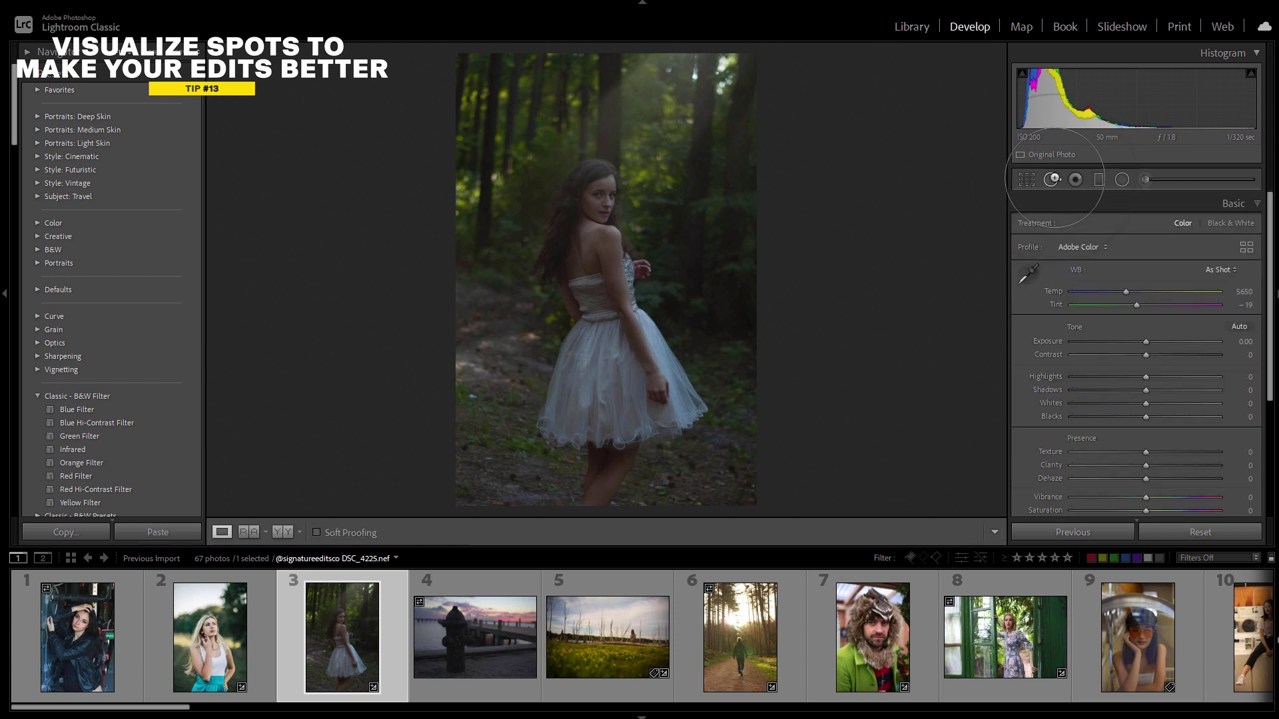
{"action": "left_click", "coordinate": [1051, 179]}
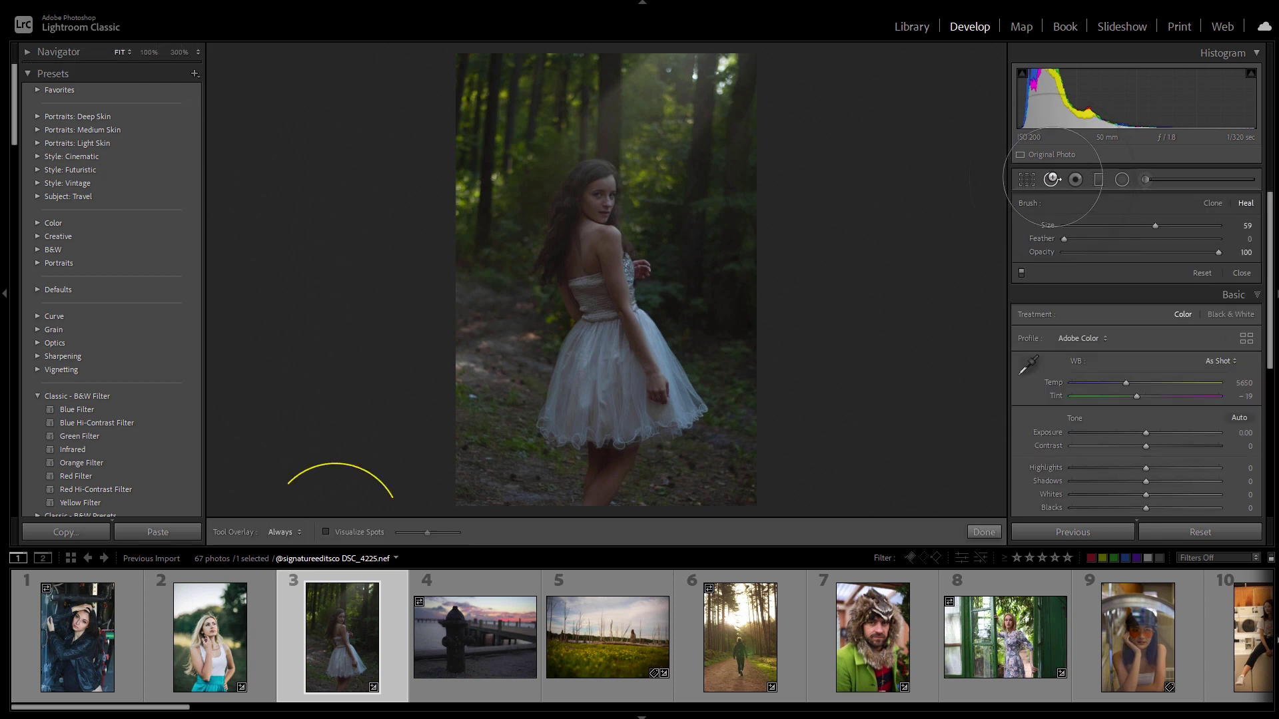
{"action": "key", "text": "z"}
{"action": "left_click", "coordinate": [324, 532]}
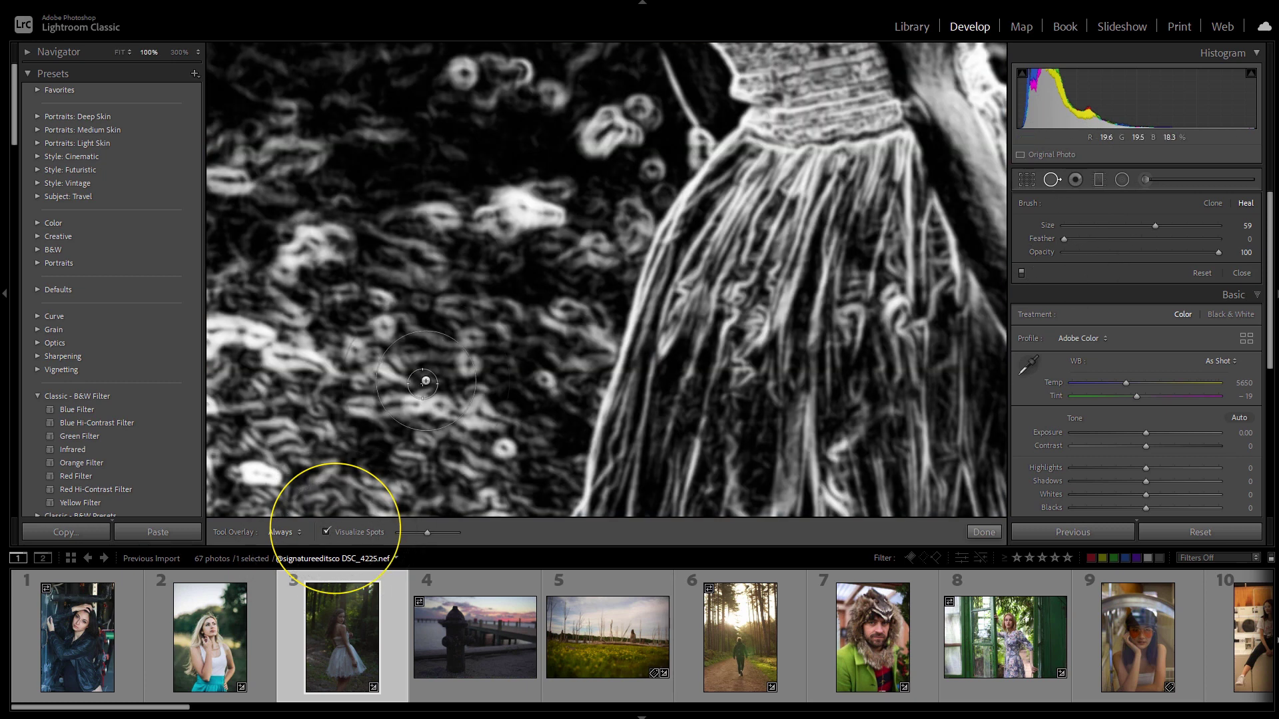
Fine-tune the Visualize Spots threshold to slightly below its middle setting while checking the forest ground.
{"action": "left_click_drag", "start_coordinate": [433, 373], "coordinate": [698, 401]}
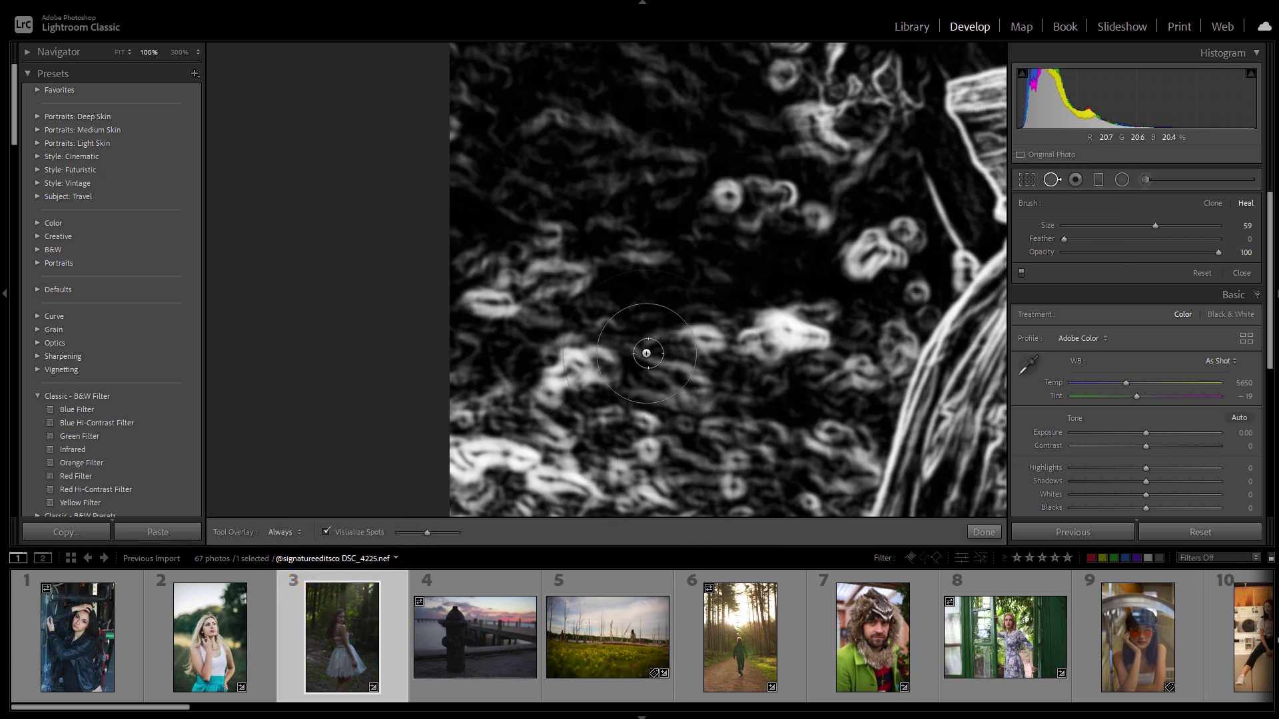
{"action": "key", "text": "z"}
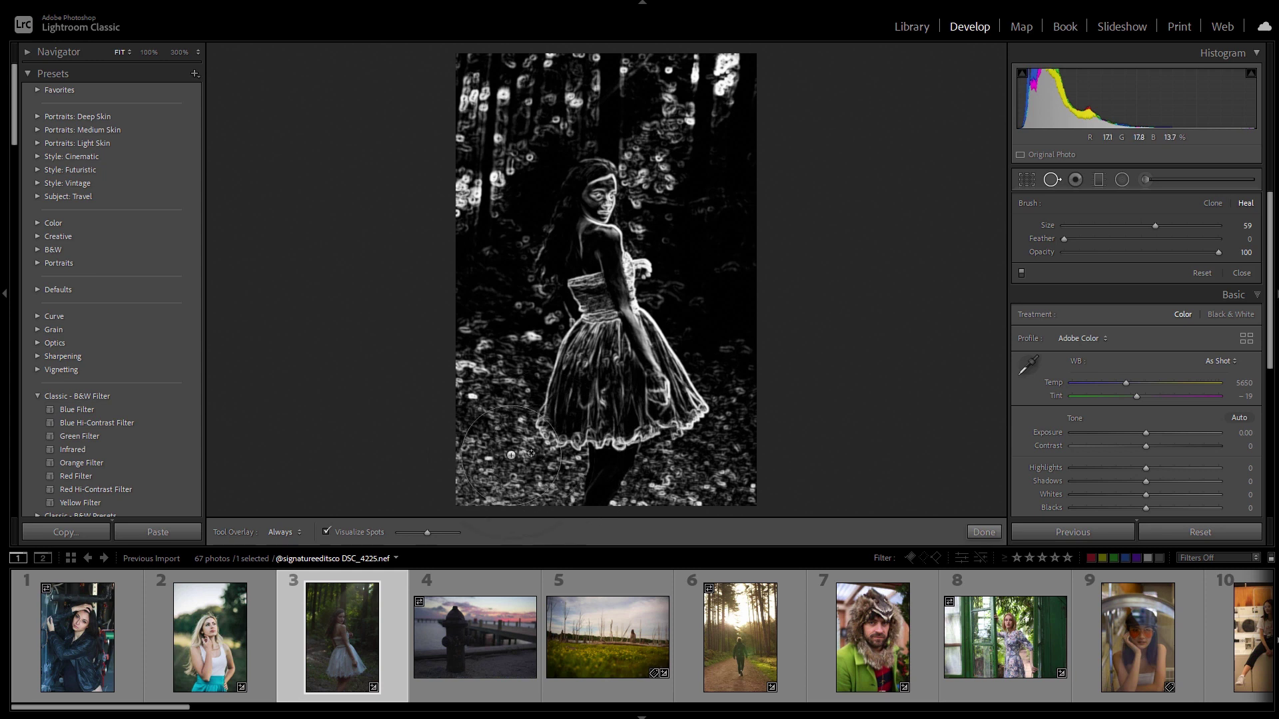
{"action": "mouse_move", "coordinate": [425, 533]}
{"action": "left_mouse_down"}
{"action": "mouse_move", "coordinate": [400, 532]}
{"action": "mouse_move", "coordinate": [433, 538]}
{"action": "left_mouse_up"}
{"action": "left_click_drag", "start_coordinate": [426, 536], "coordinate": [425, 536]}
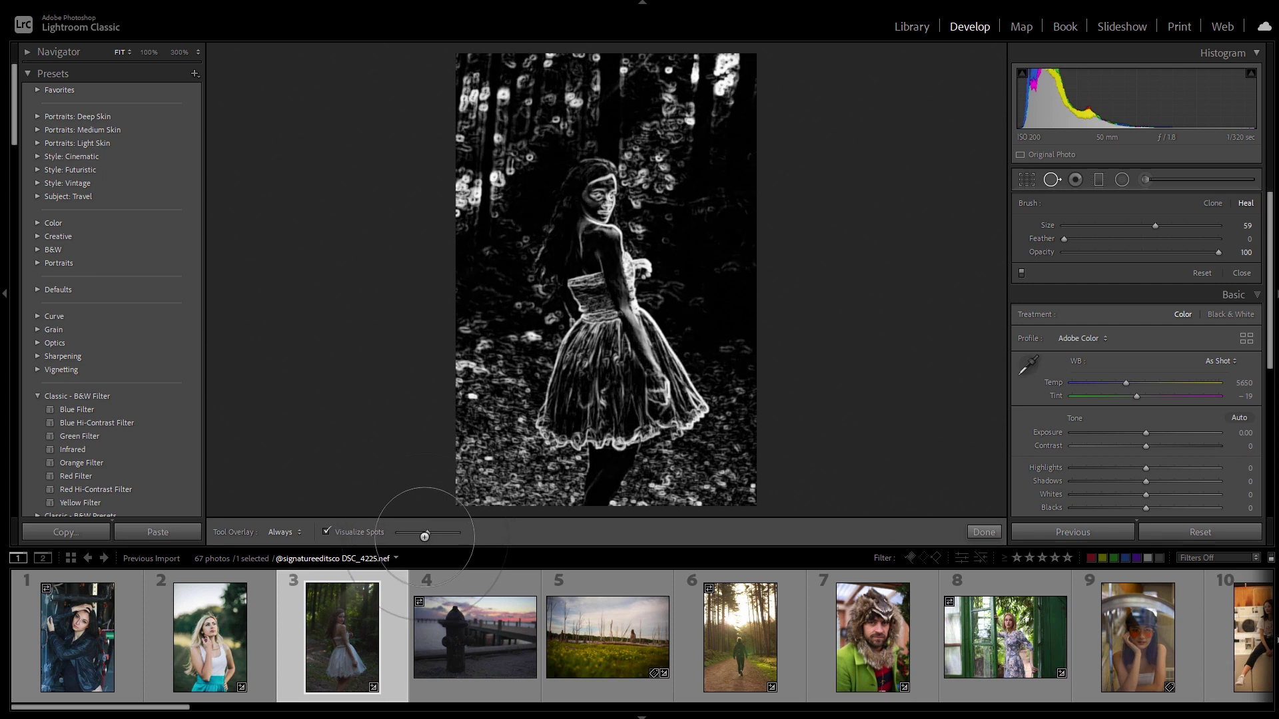
{"action": "key", "text": "z"}
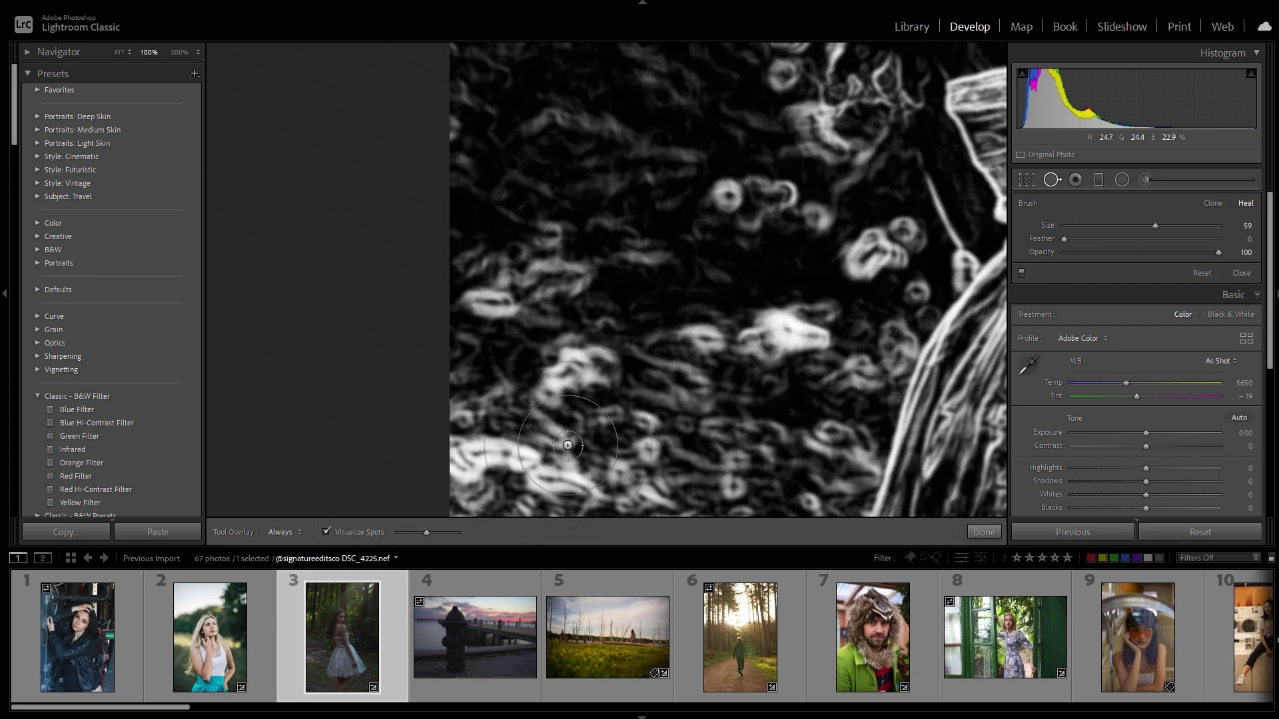
{"action": "mouse_move", "coordinate": [423, 539]}
{"action": "left_mouse_down"}
{"action": "mouse_move", "coordinate": [441, 536]}
{"action": "mouse_move", "coordinate": [421, 535]}
{"action": "left_mouse_up"}
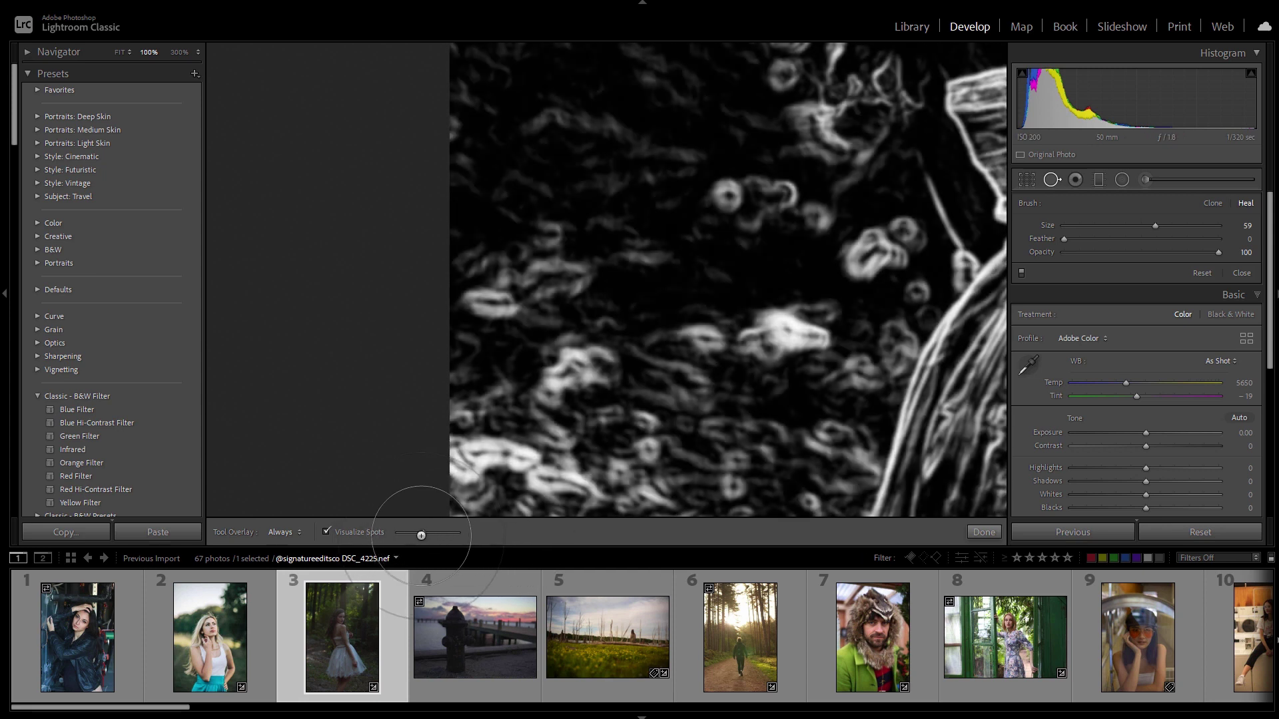
Heal several bright spots on the forest ground beside the dress with a size 59 brush and turn off Visualize Spots.
{"action": "left_click_drag", "start_coordinate": [499, 472], "coordinate": [458, 346]}
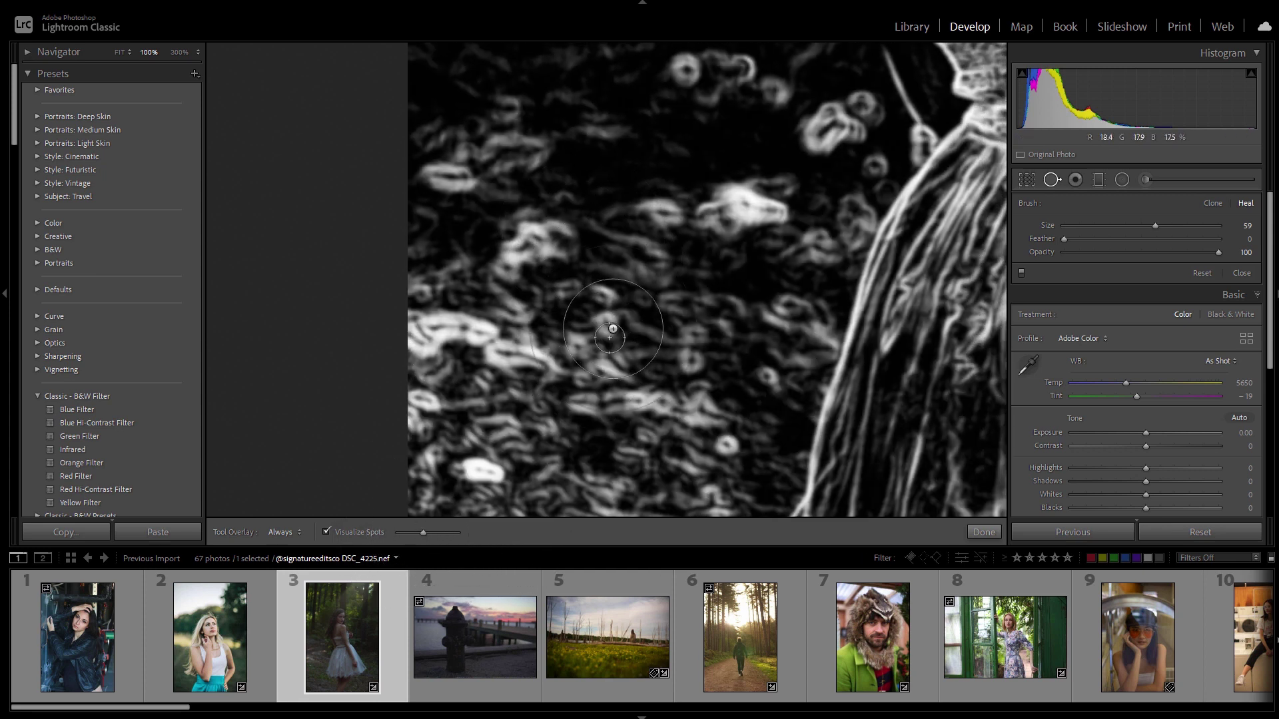
{"action": "left_click", "coordinate": [611, 328]}
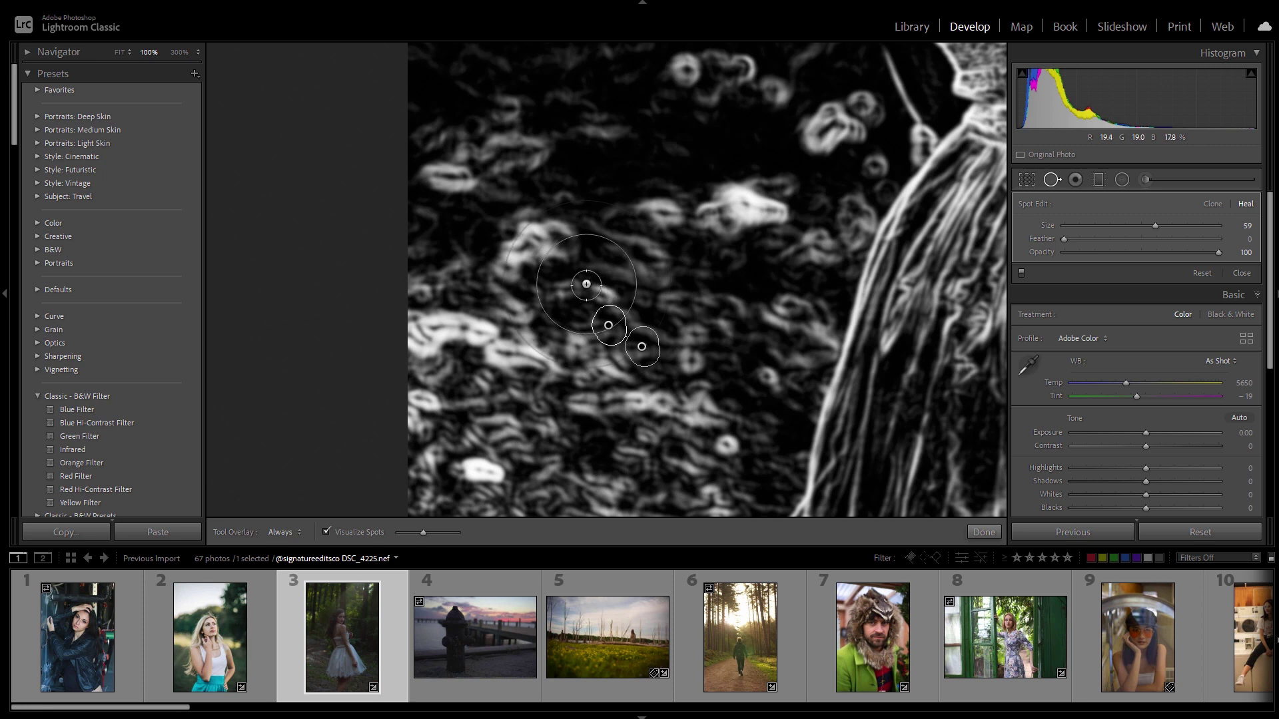
{"action": "left_click", "coordinate": [663, 211]}
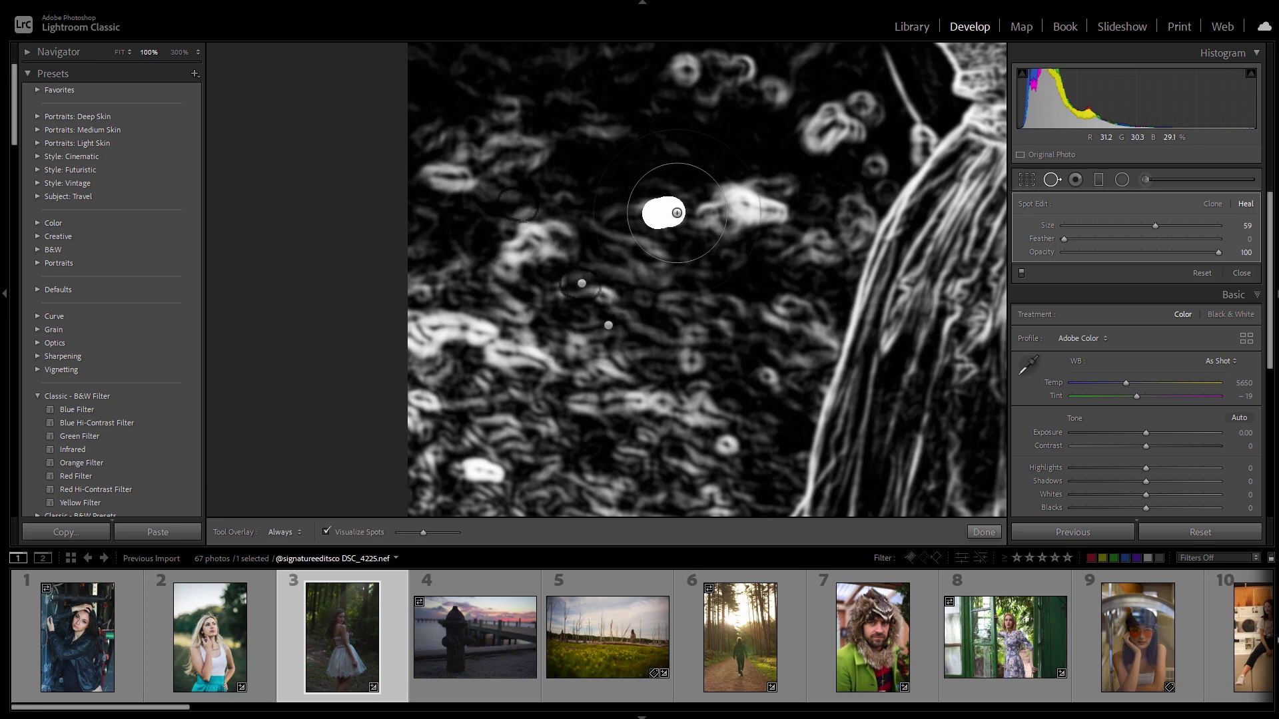
{"action": "left_click", "coordinate": [326, 532]}
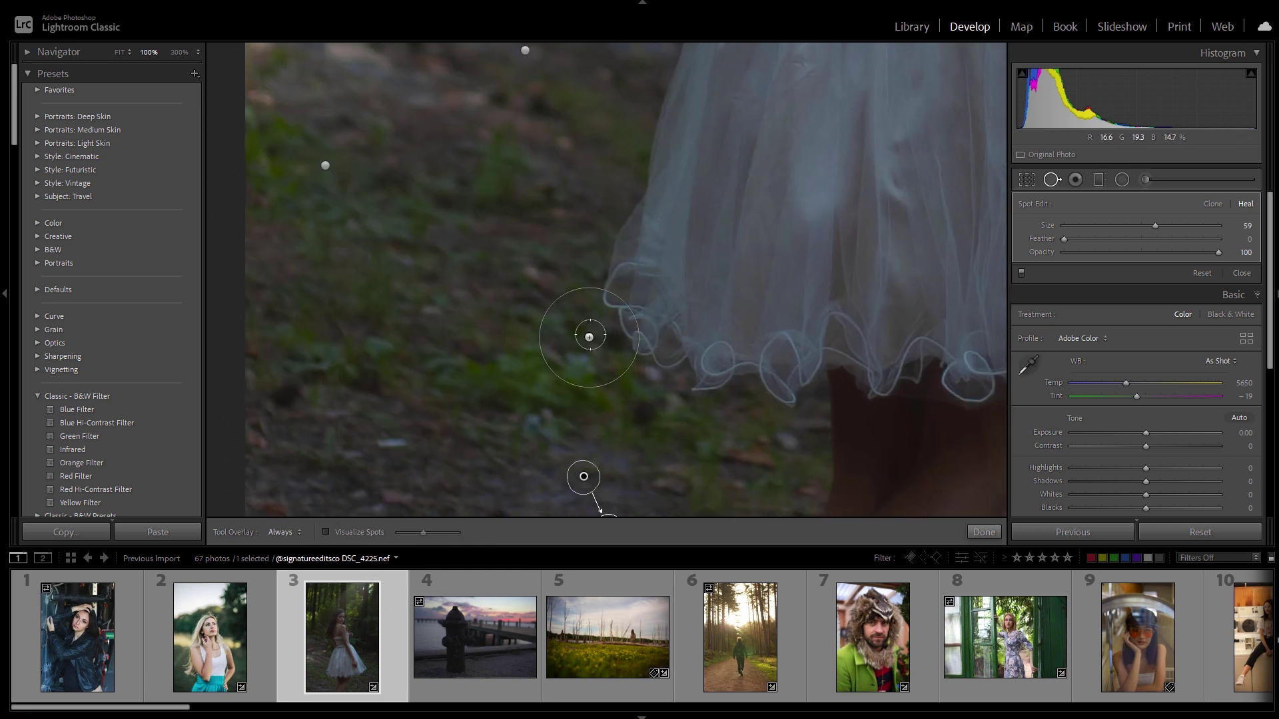
{"action": "key", "text": "z"}
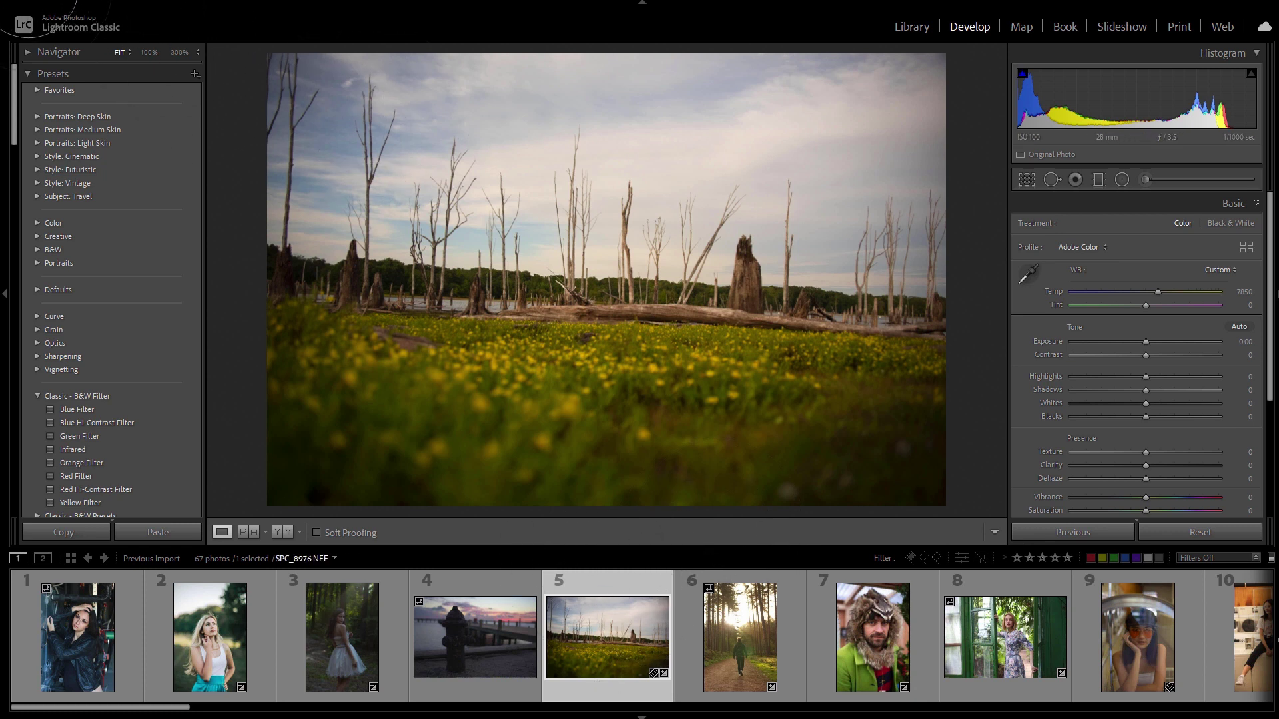
Open the Identity Plate setup and switch the identity plate to Personalized.
{"action": "left_click", "coordinate": [40, 3]}
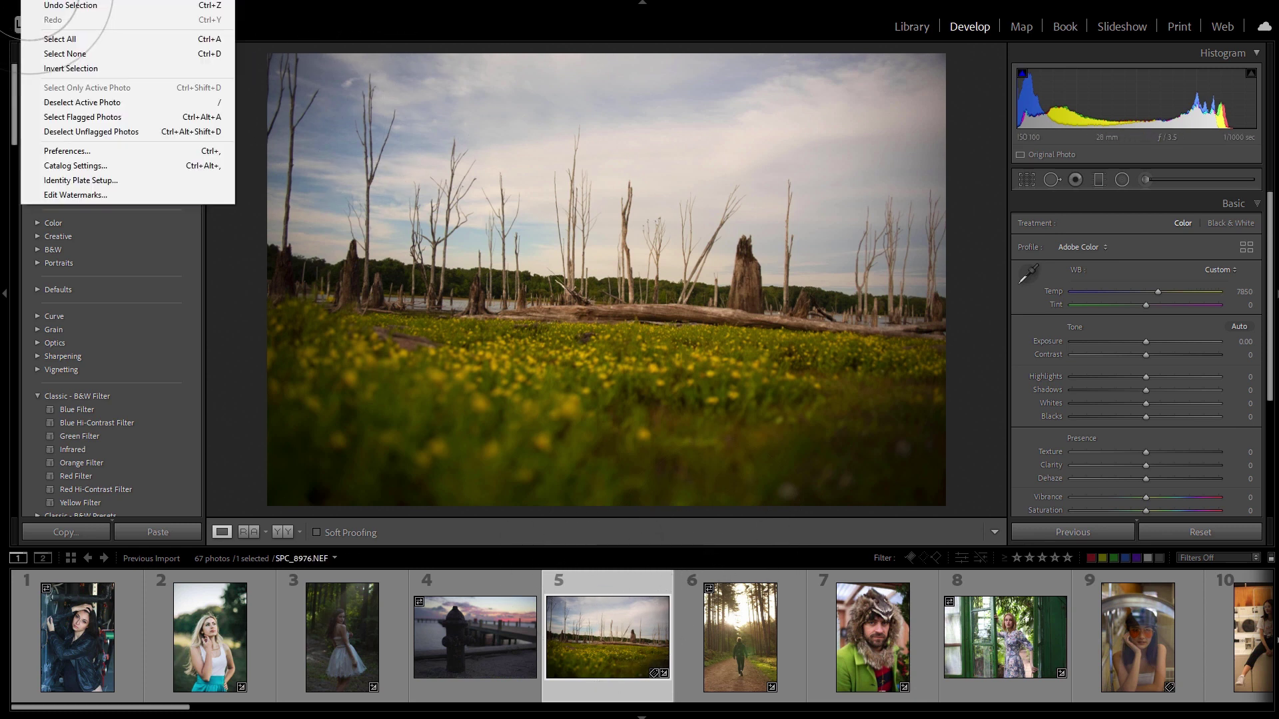
{"action": "left_click", "coordinate": [104, 180]}
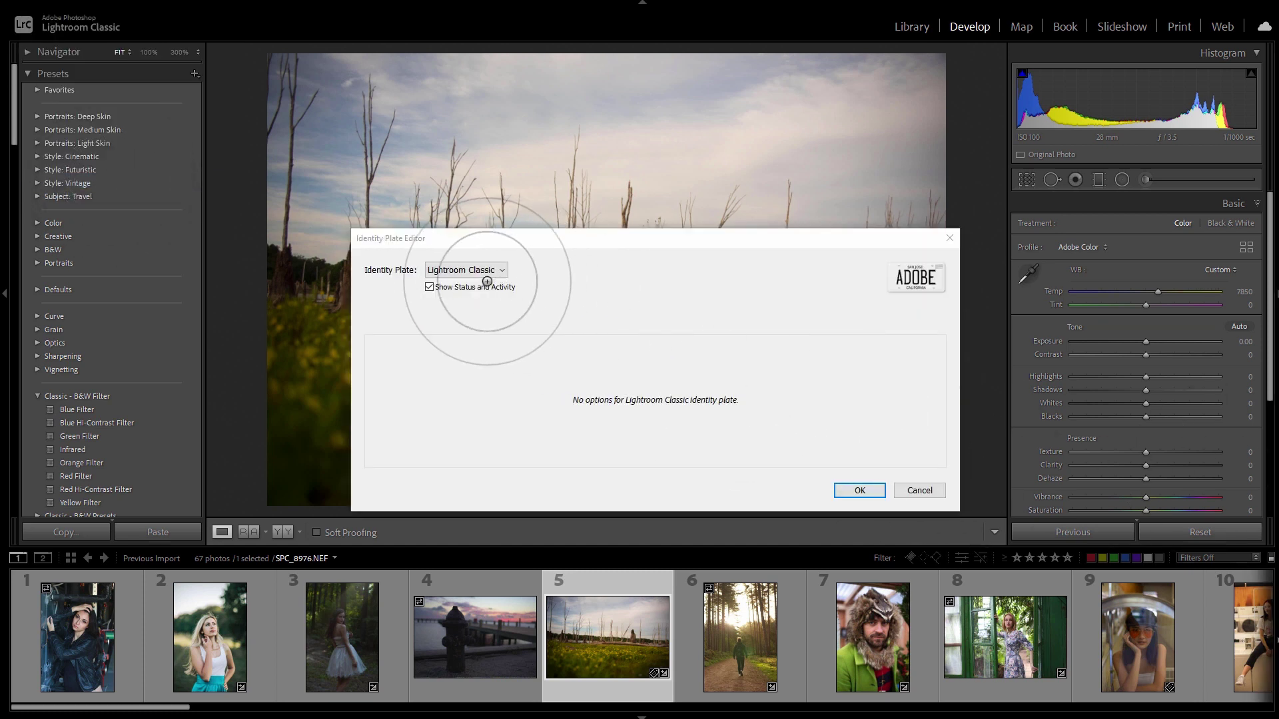
{"action": "left_click", "coordinate": [478, 267]}
{"action": "left_click", "coordinate": [458, 319]}
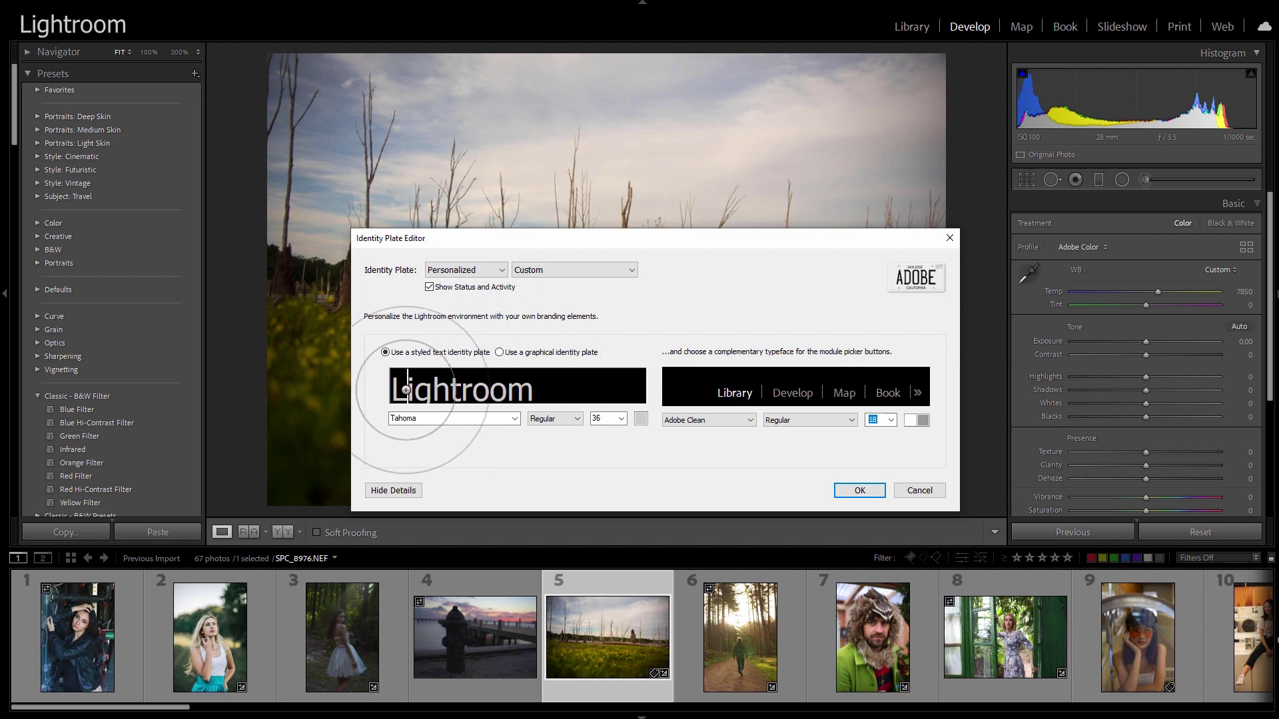
Replace the identity plate's styled text "Lightroom" with the photographer's name.
{"action": "left_click", "coordinate": [490, 389]}
{"action": "key", "text": "ctrl+a"}
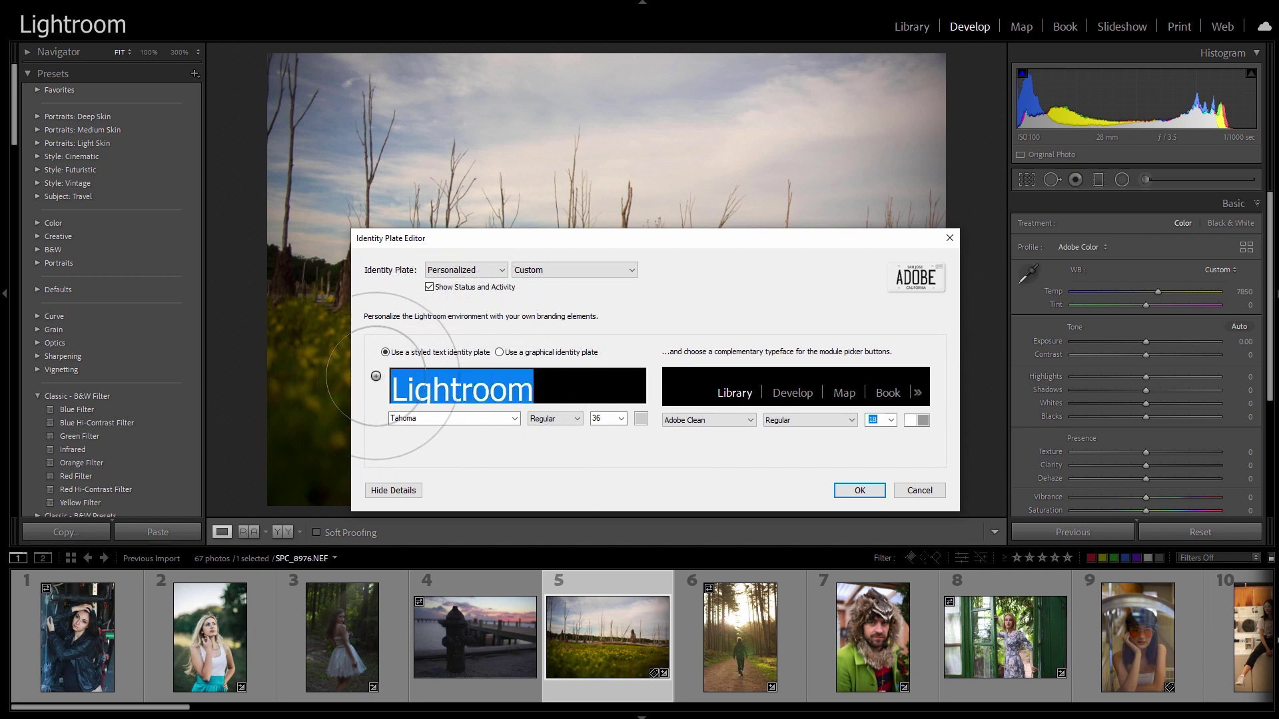
{"action": "left_click", "coordinate": [546, 404]}
{"action": "key", "text": "ctrl+a"}
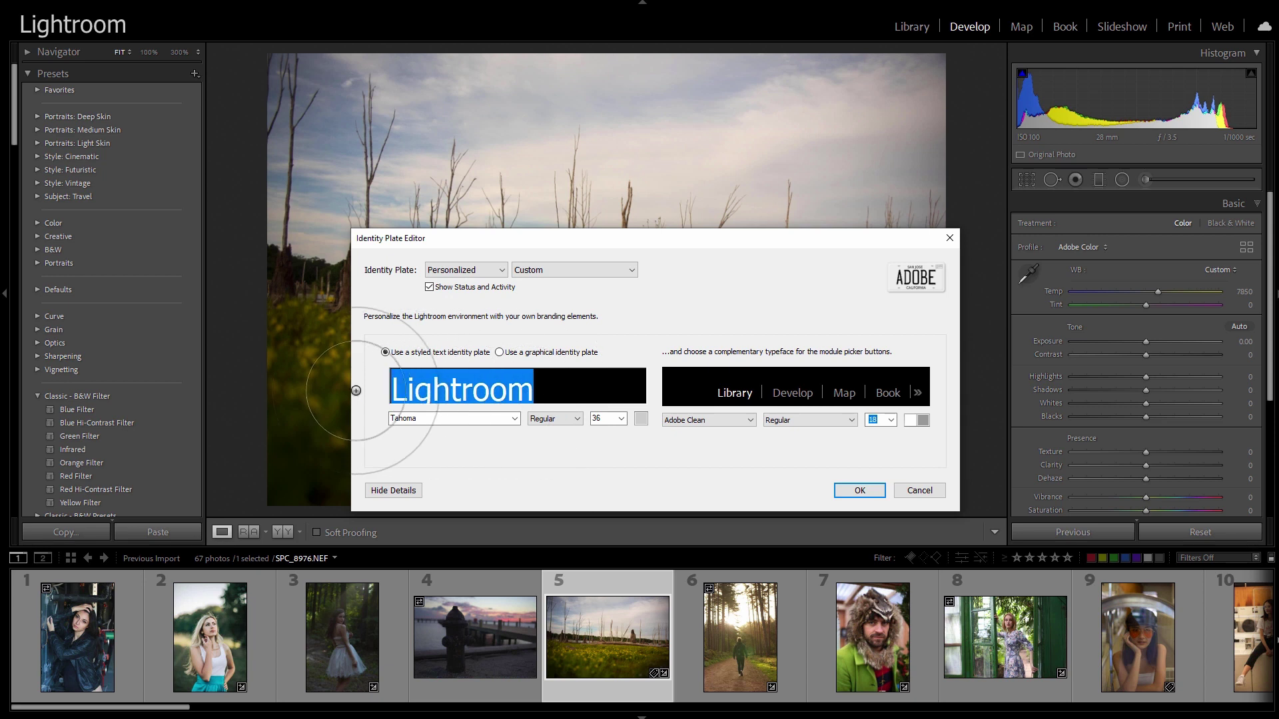
{"action": "key", "text": "BackSpace"}
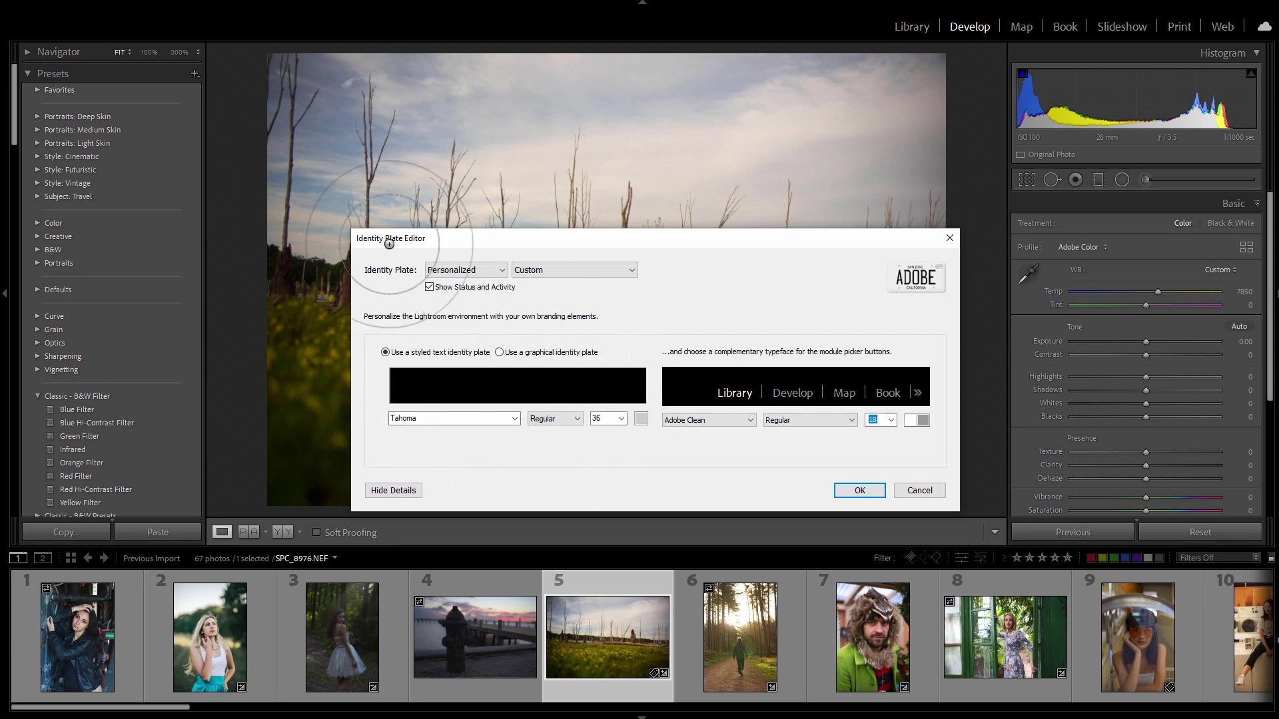
{"action": "type", "text": "Nimal Taz"}
Set the identity plate text to the ABCNormal-Black font at size 20.
{"action": "left_click", "coordinate": [514, 418]}
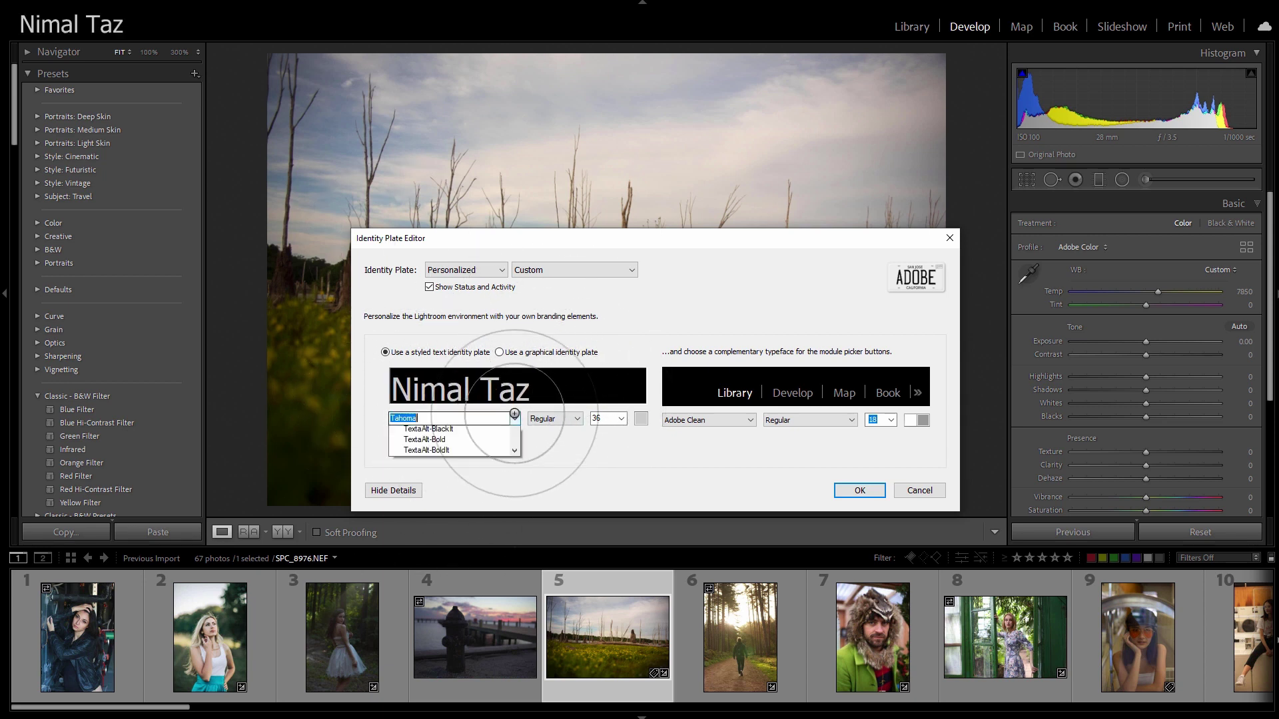
{"action": "scroll", "coordinate": [512, 707], "scroll_direction": "up", "scroll_amount": 15}
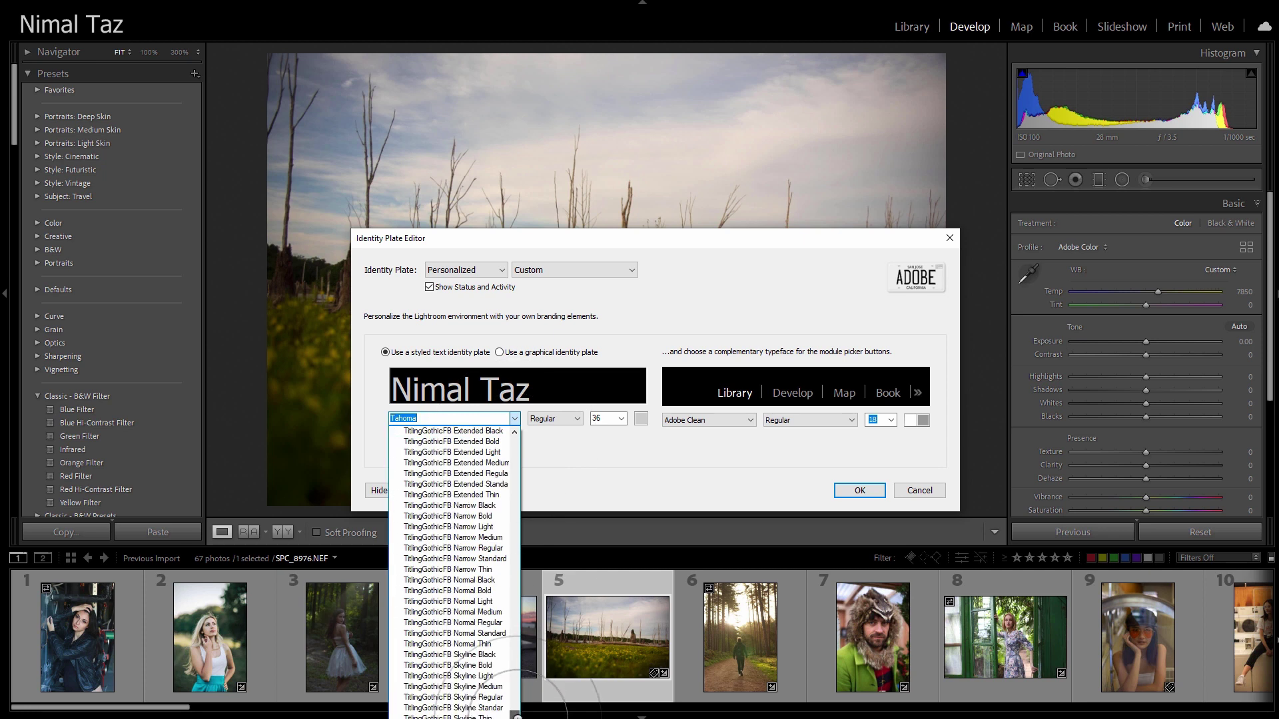
{"action": "left_click", "coordinate": [426, 431]}
Color the inactive module picker names red and set their typeface style to Bold.
{"action": "left_click", "coordinate": [817, 414]}
{"action": "left_click", "coordinate": [923, 420]}
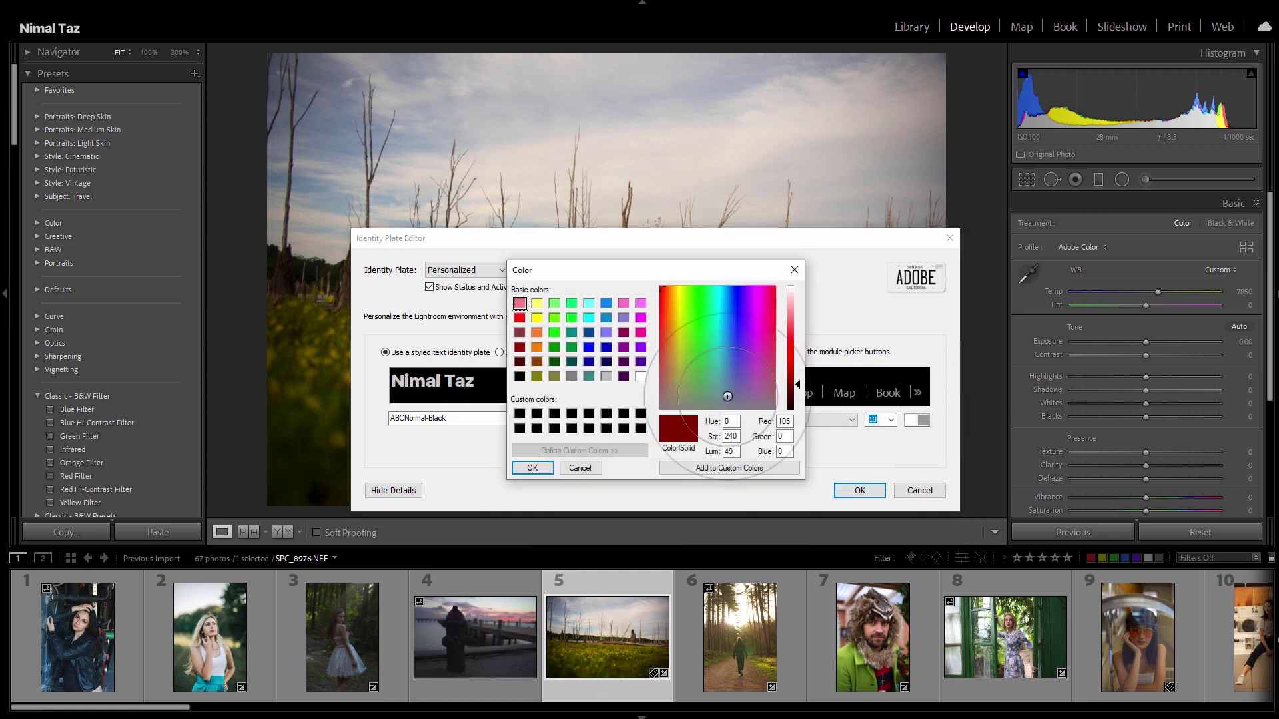
{"action": "left_click", "coordinate": [790, 346]}
{"action": "left_click", "coordinate": [534, 468]}
{"action": "left_click", "coordinate": [851, 419]}
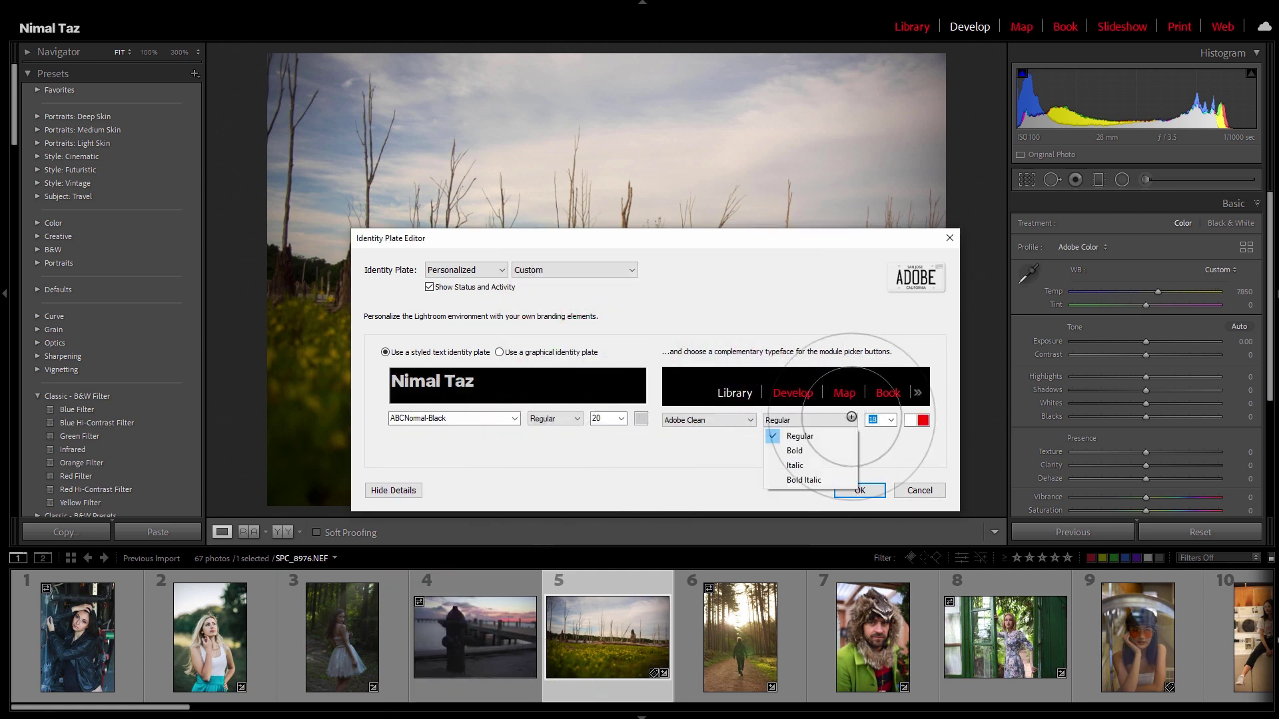
{"action": "left_click", "coordinate": [834, 448]}
{"action": "left_click", "coordinate": [887, 417]}
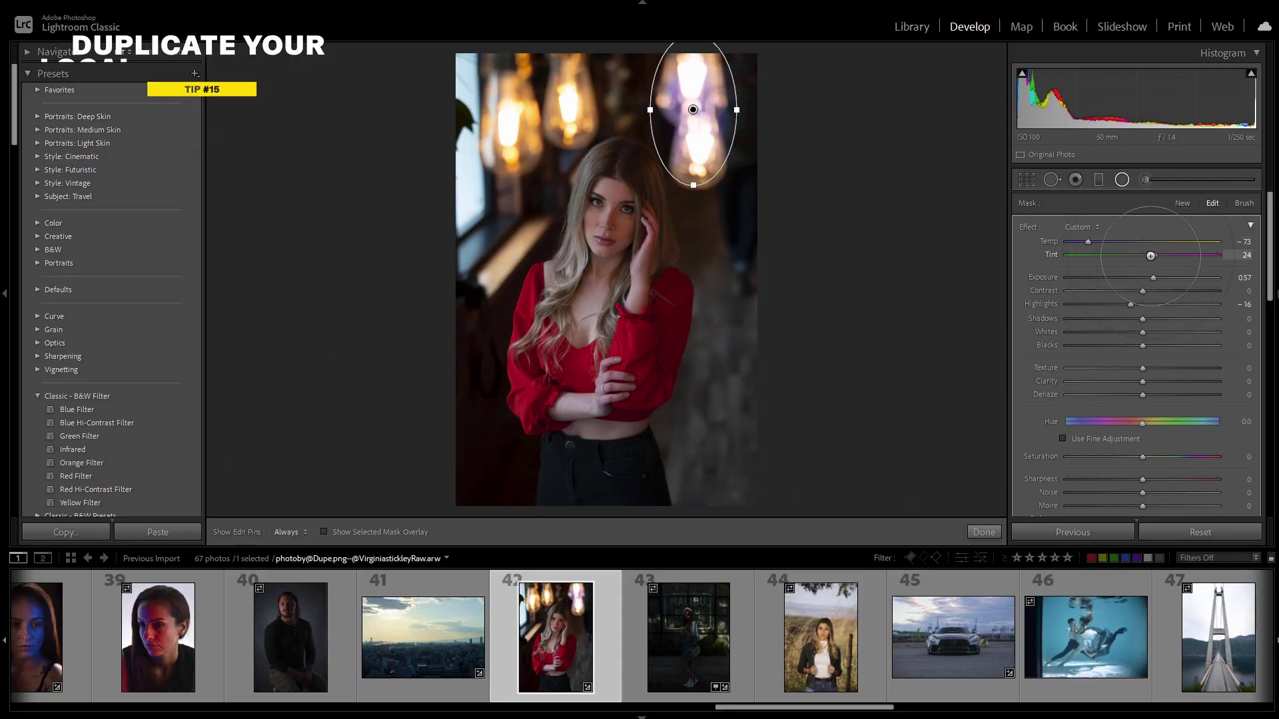
Recolor the right-hand bulbs purple with the radial filter at Hue -122.7, Saturation -29, Temp 29, Tint 4 and Shadows -43, extending it over both bulbs.
{"action": "left_click_drag", "start_coordinate": [1088, 242], "coordinate": [1160, 241]}
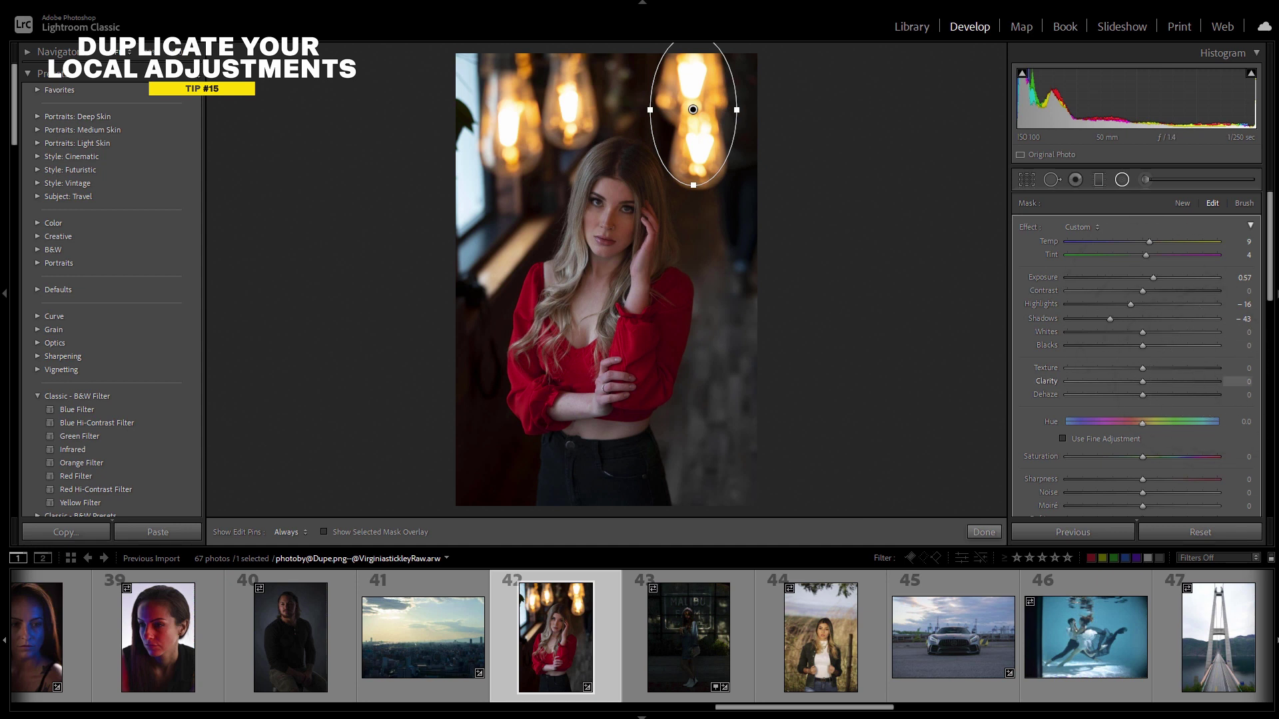
{"action": "left_click_drag", "start_coordinate": [1142, 422], "coordinate": [1081, 400]}
{"action": "left_click_drag", "start_coordinate": [694, 185], "coordinate": [693, 203]}
{"action": "left_click_drag", "start_coordinate": [1130, 454], "coordinate": [1119, 457]}
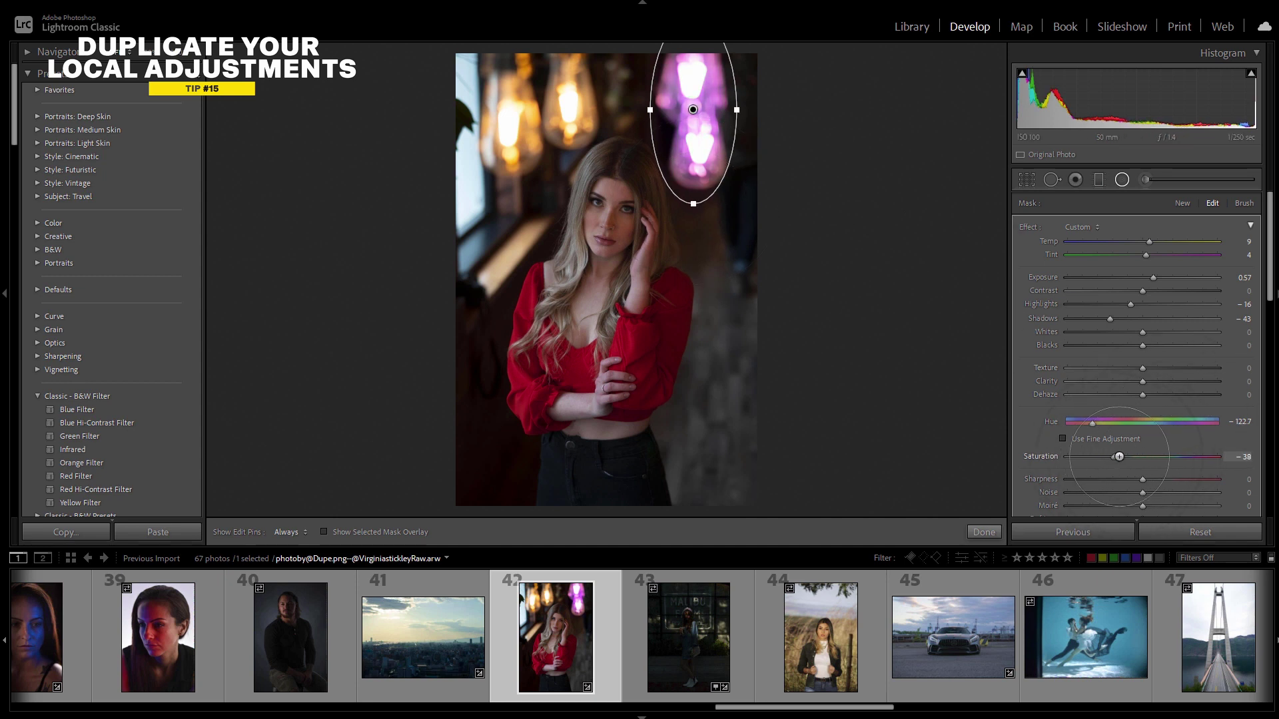
{"action": "left_click_drag", "start_coordinate": [1132, 240], "coordinate": [1166, 247]}
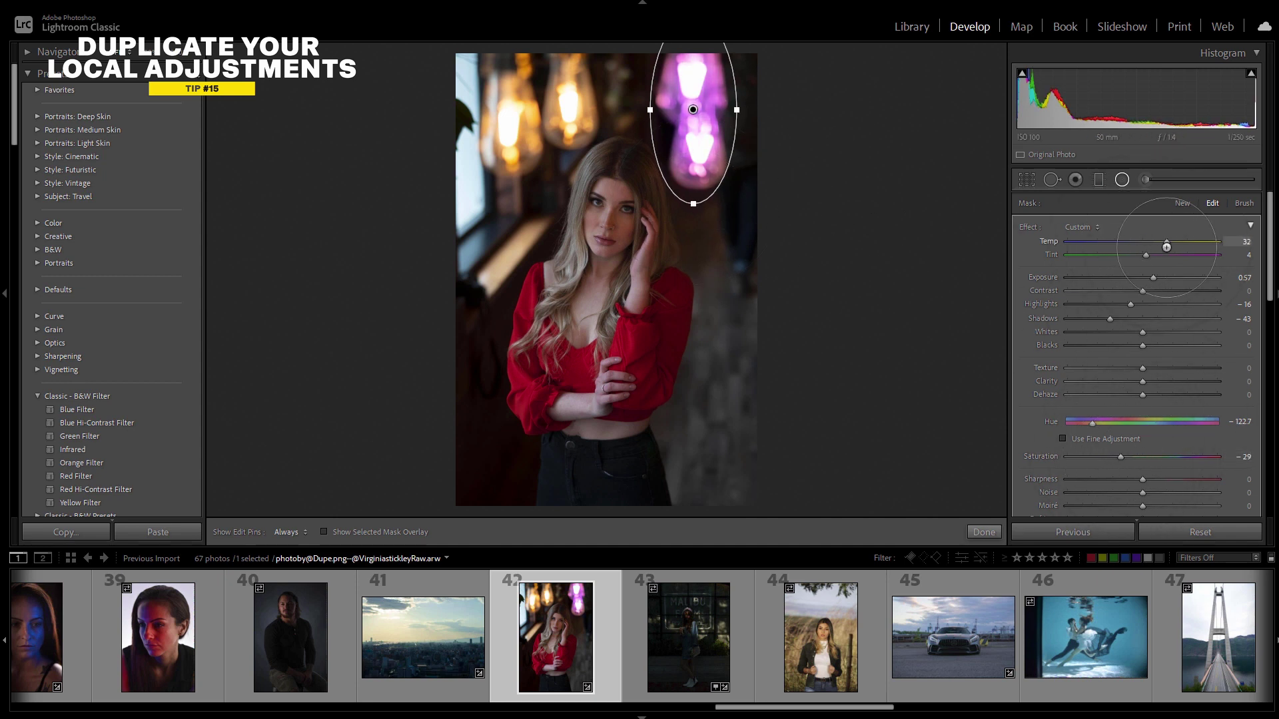
{"action": "left_click_drag", "start_coordinate": [693, 110], "coordinate": [697, 115]}
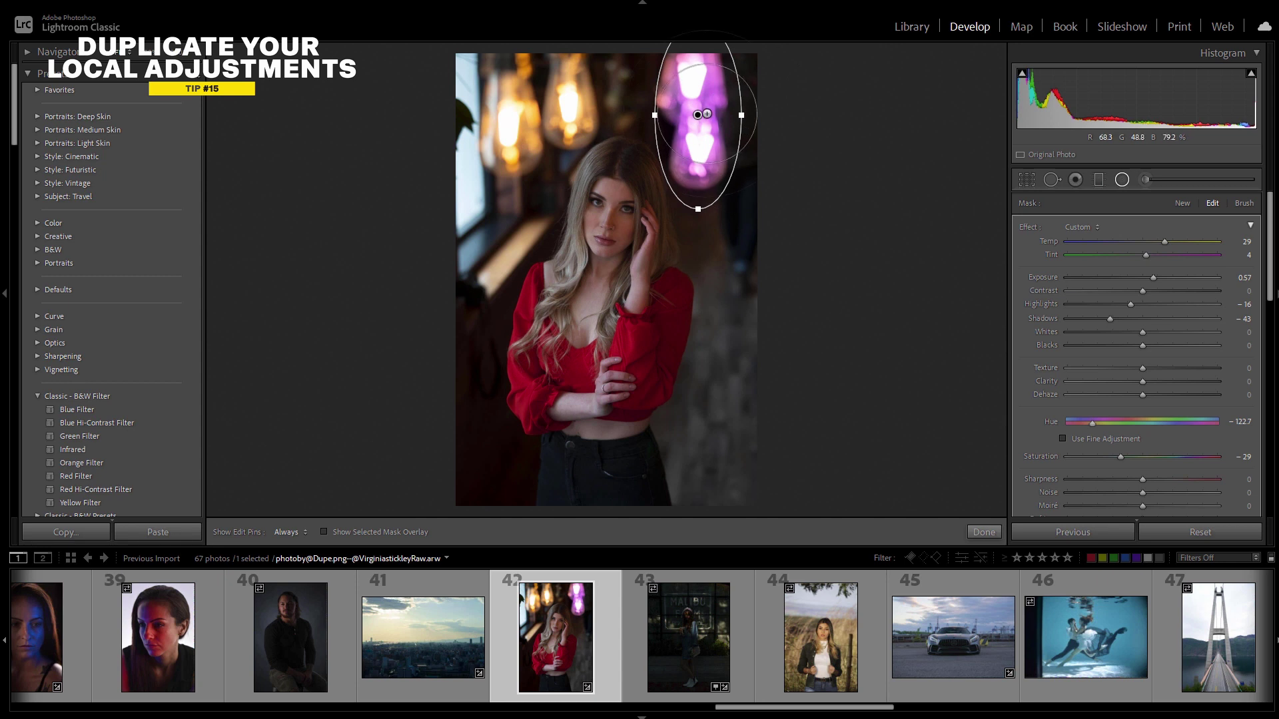
Duplicate the purple radial filter onto the middle and left hanging bulbs.
{"action": "right_click", "coordinate": [694, 136]}
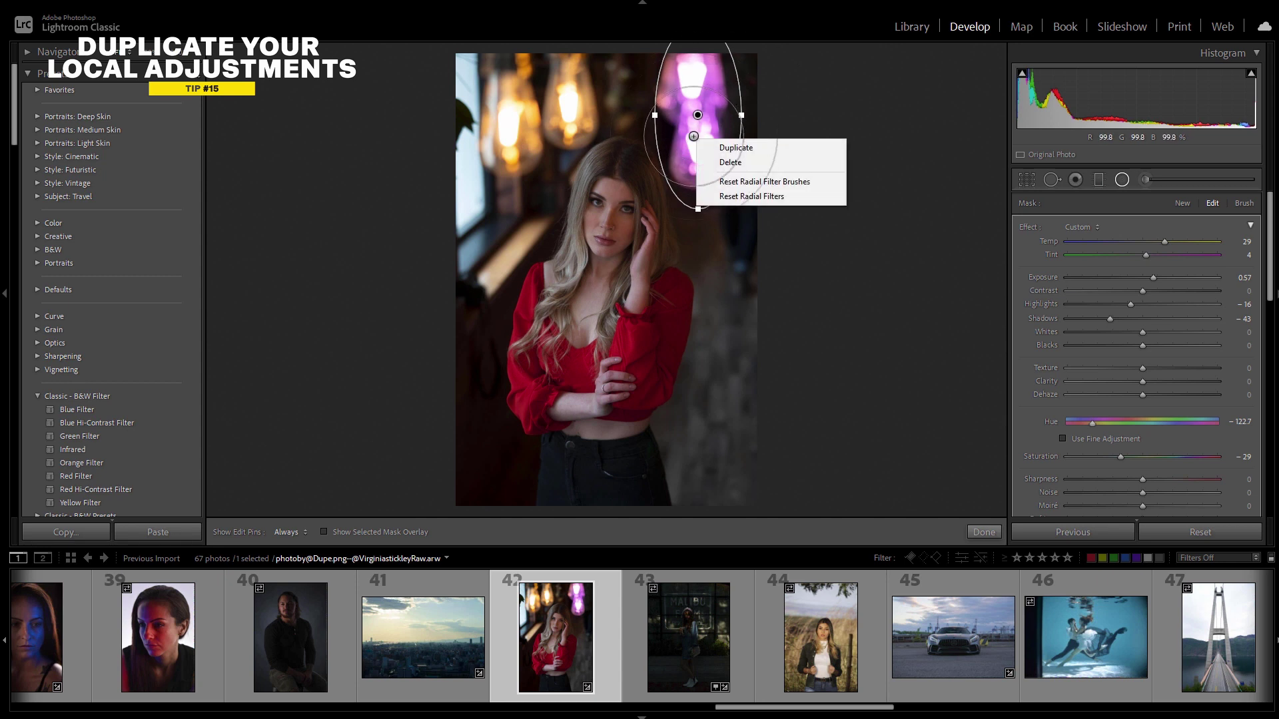
{"action": "left_click", "coordinate": [742, 148]}
{"action": "left_click_drag", "start_coordinate": [698, 114], "coordinate": [570, 63]}
{"action": "right_click", "coordinate": [505, 146]}
{"action": "left_click", "coordinate": [547, 154]}
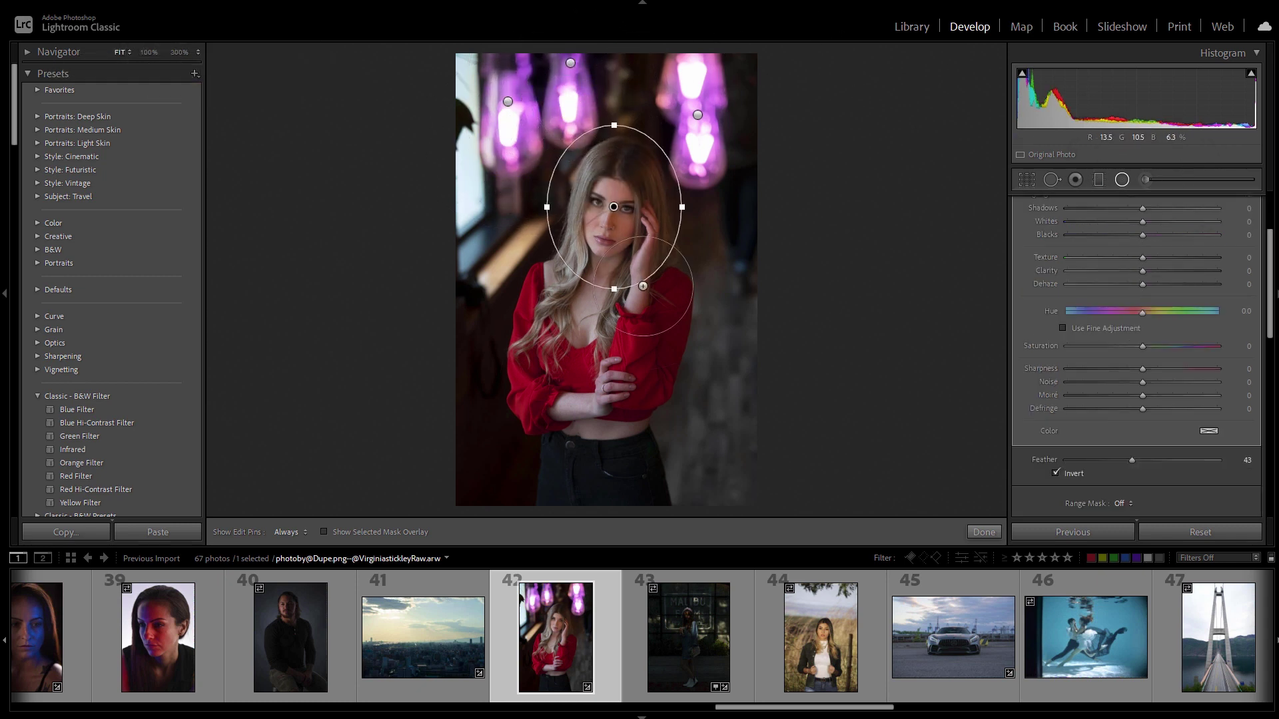
Shrink the radial filter around the woman's face to fit it, and duplicate that filter down onto her torso and hand.
{"action": "left_click_drag", "start_coordinate": [614, 289], "coordinate": [611, 267]}
{"action": "left_click_drag", "start_coordinate": [682, 207], "coordinate": [651, 206]}
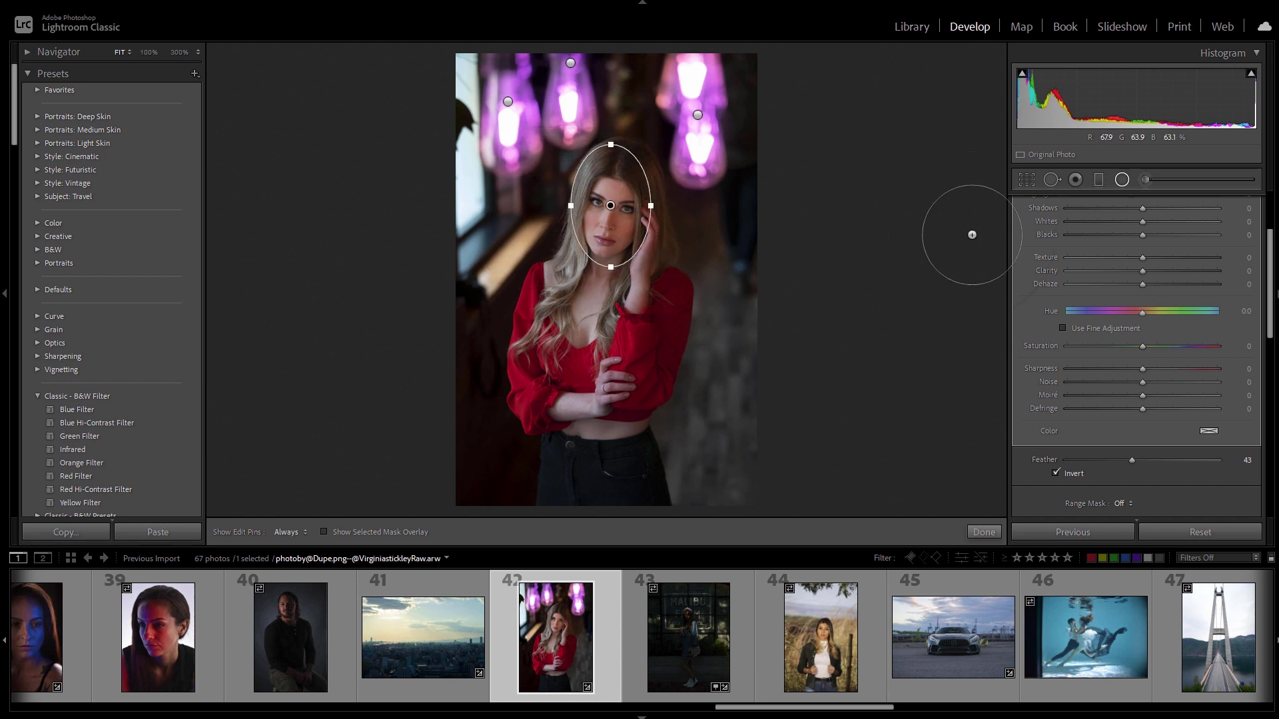
{"action": "scroll", "coordinate": [1133, 280], "scroll_direction": "up", "scroll_amount": 3}
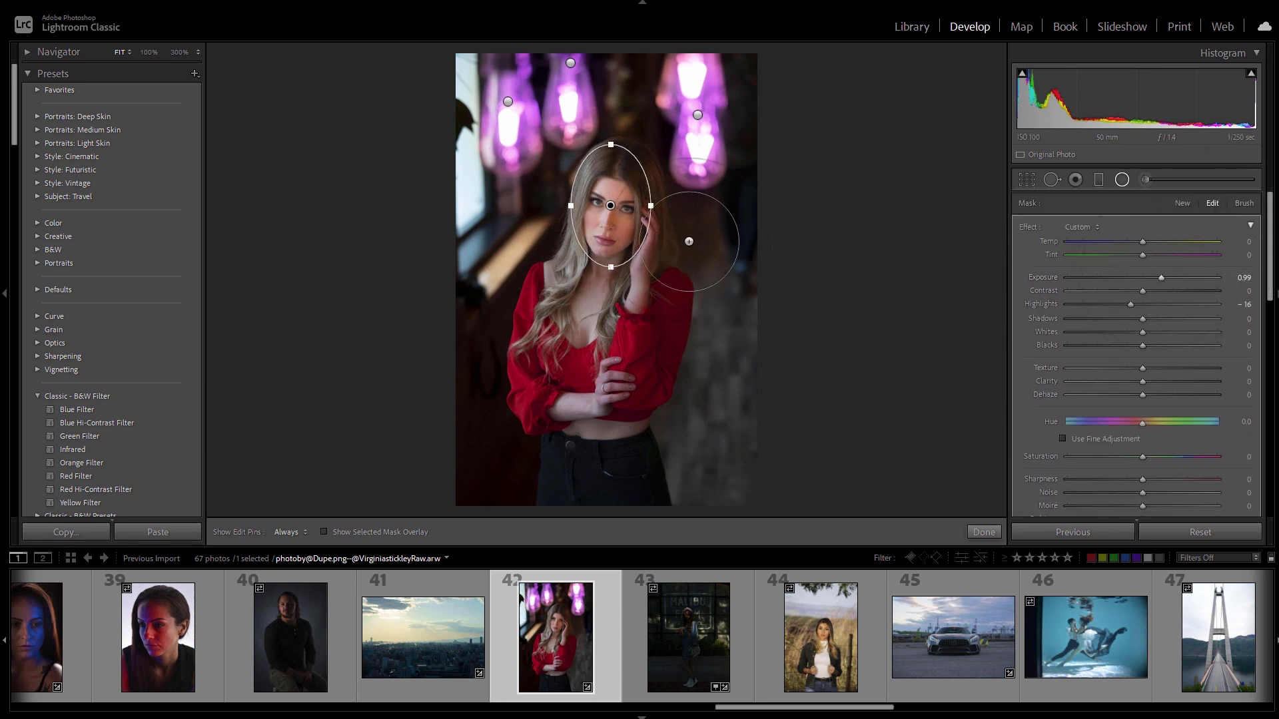
{"action": "right_click", "coordinate": [633, 231]}
{"action": "left_click", "coordinate": [615, 233]}
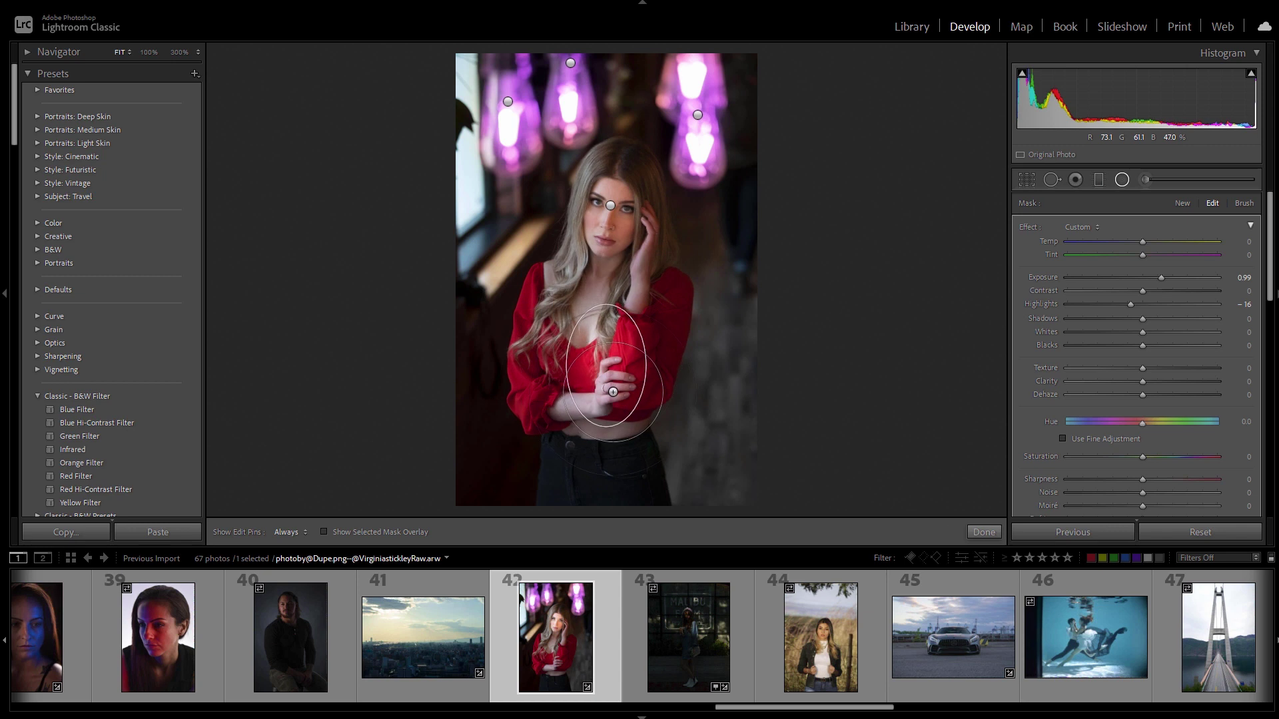